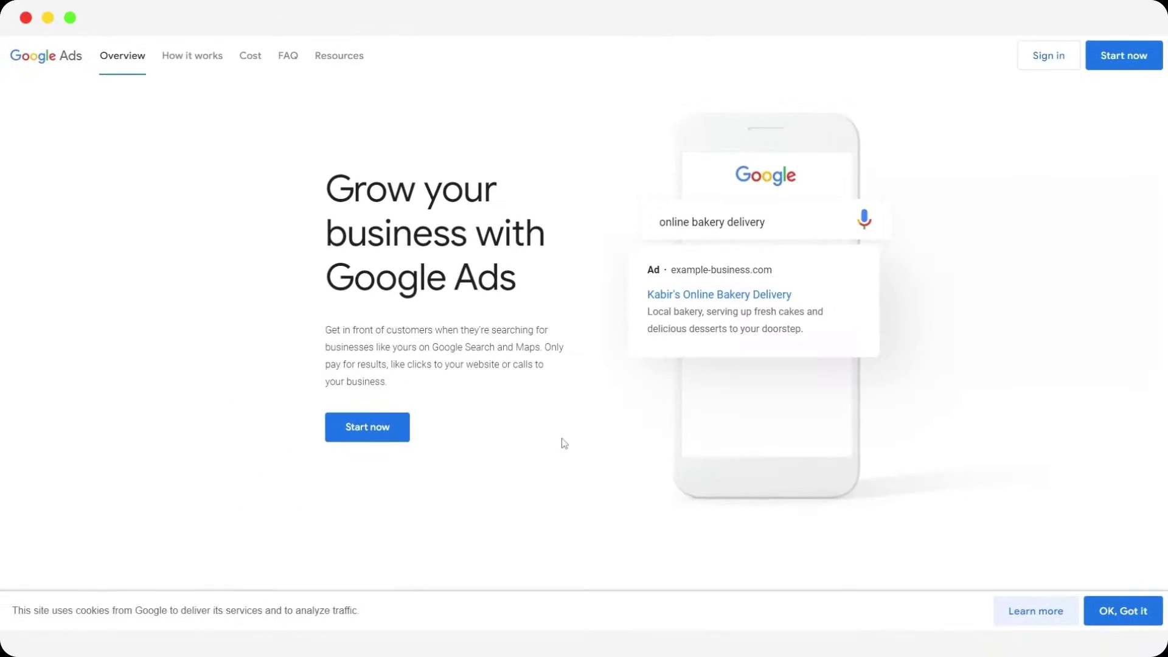
# Start a new Google Ads campaign and switch the setup to Expert Mode.
pyautogui.click(379, 438)
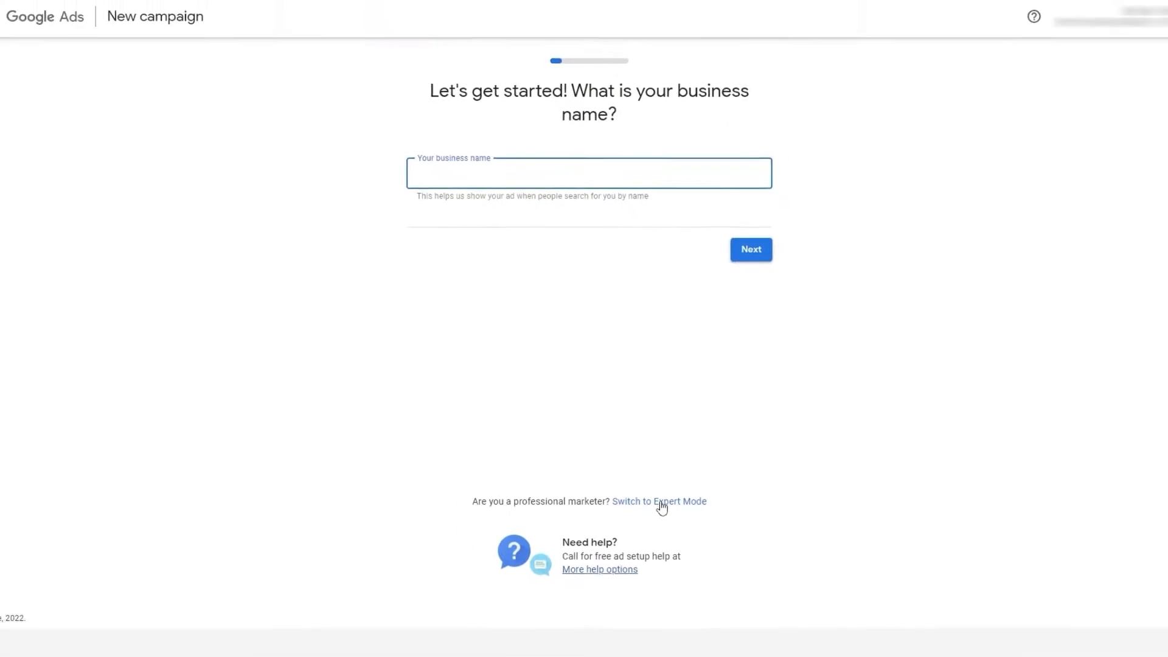
pyautogui.click(698, 431)
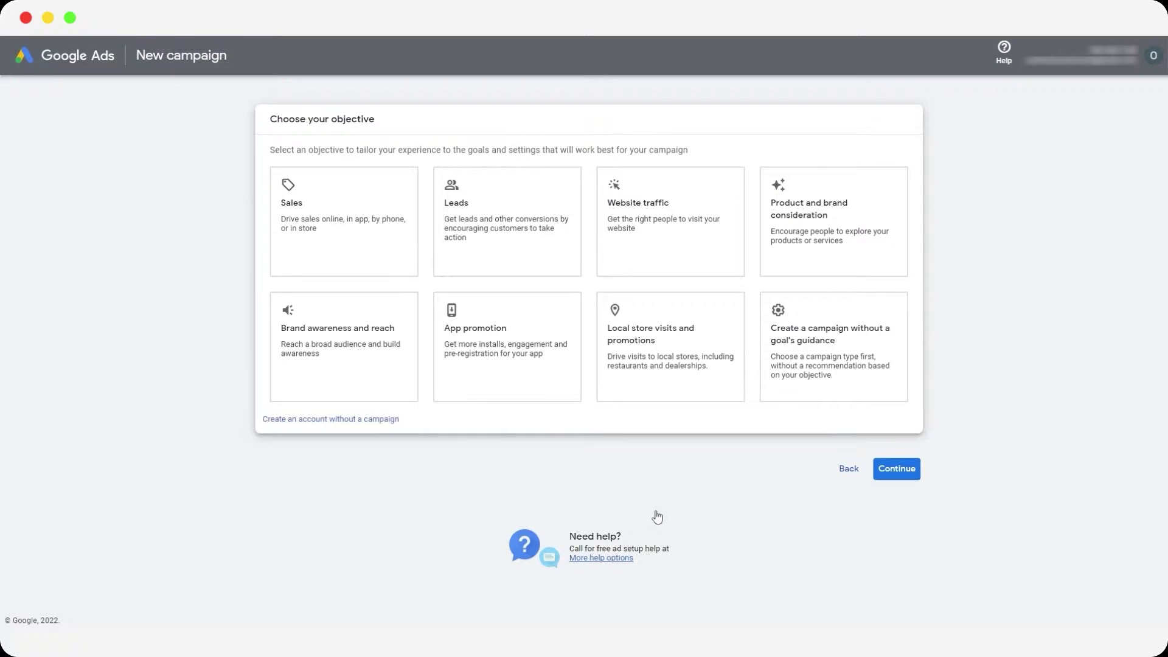
# Highlight the 'Choose your objective' heading above the list of campaign goals.
pyautogui.moveTo(268, 119); pyautogui.dragTo(374, 131)
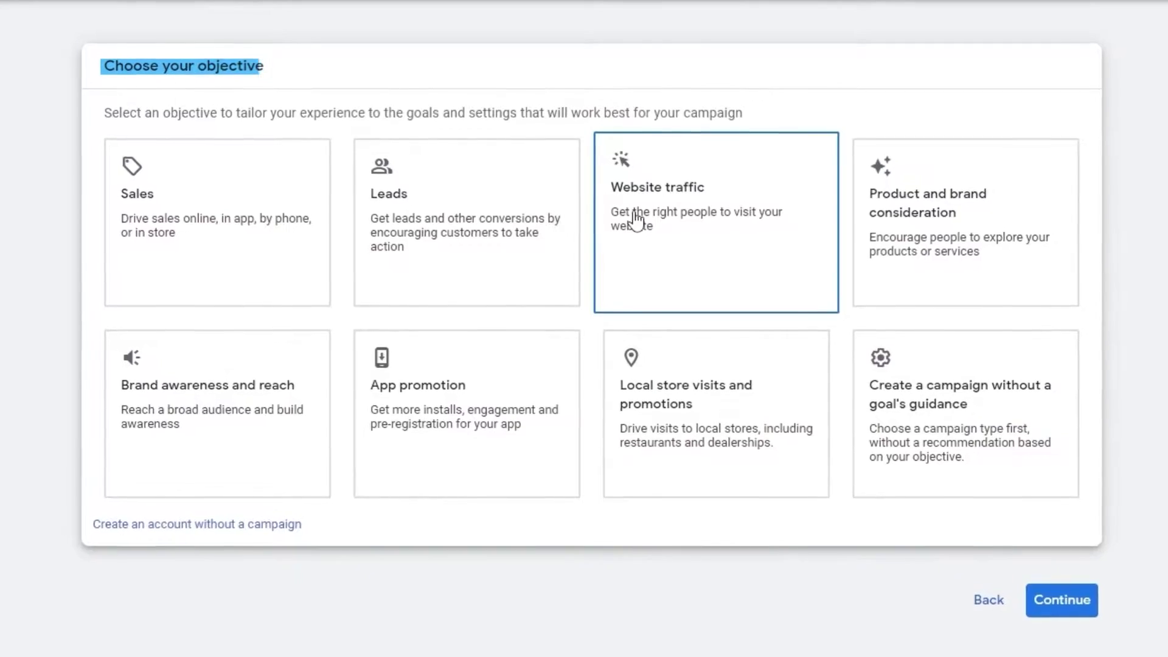
pyautogui.click(636, 222)
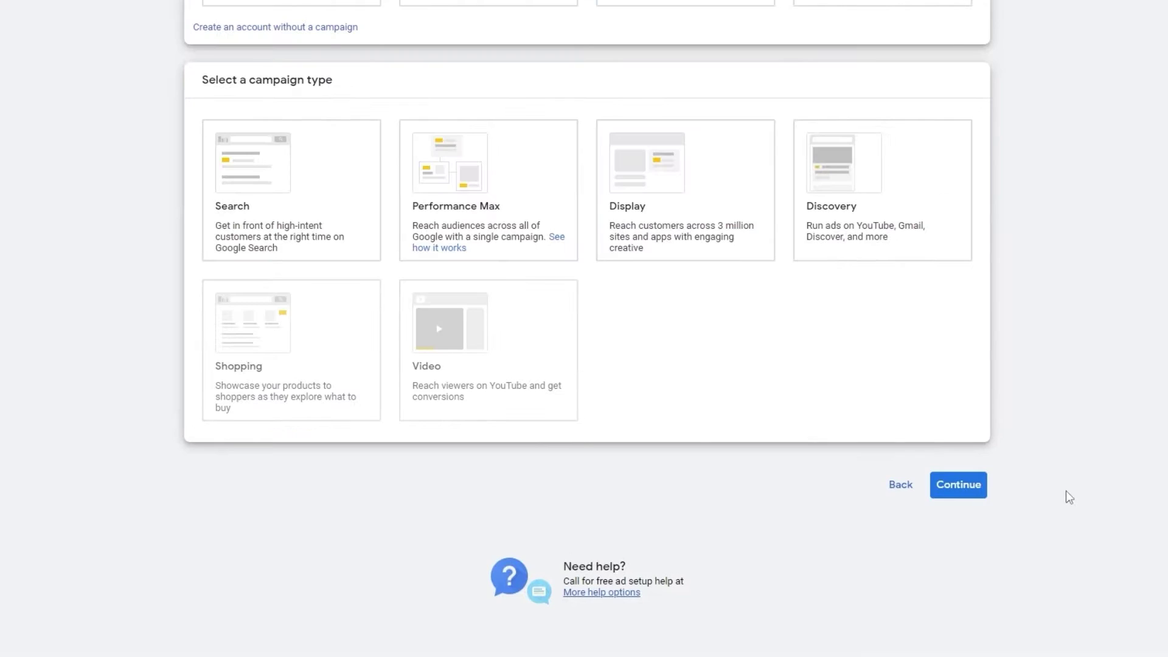
pyautogui.scroll(5, 1071, 478)
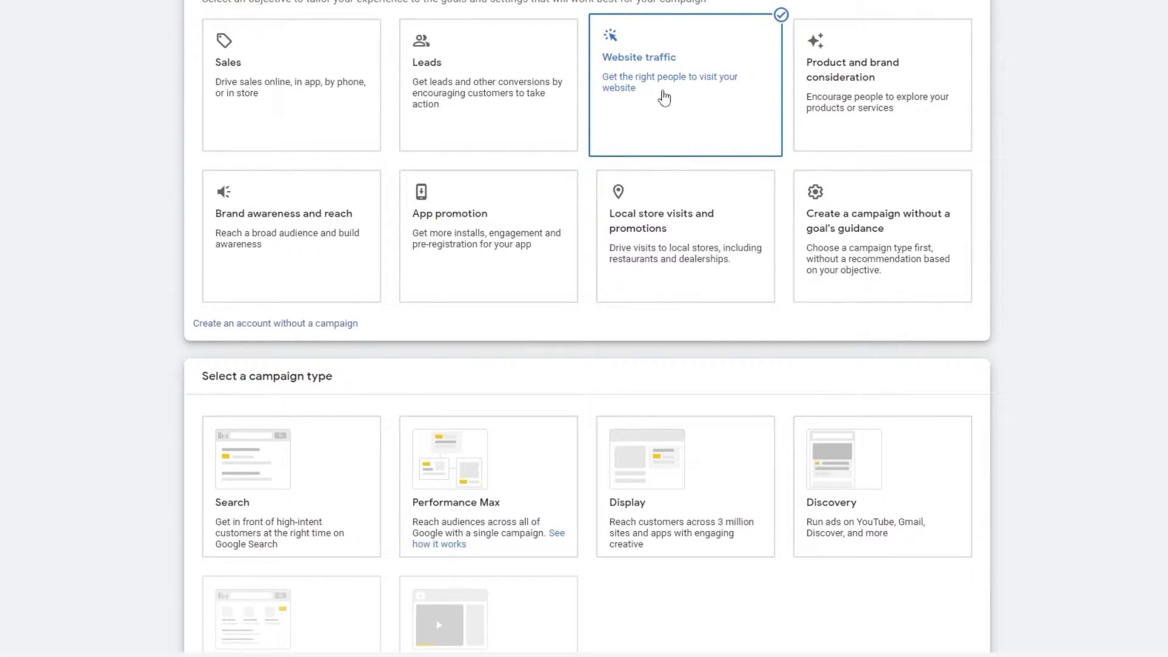
pyautogui.scroll(-4, 666, 97)
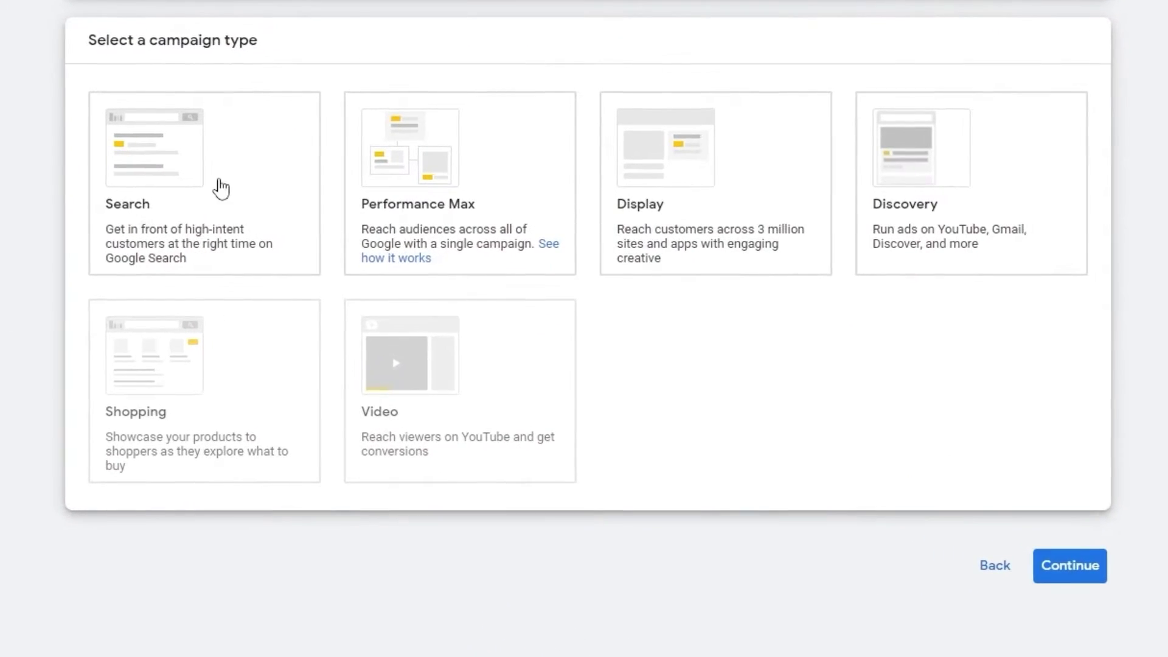
pyautogui.click(880, 286)
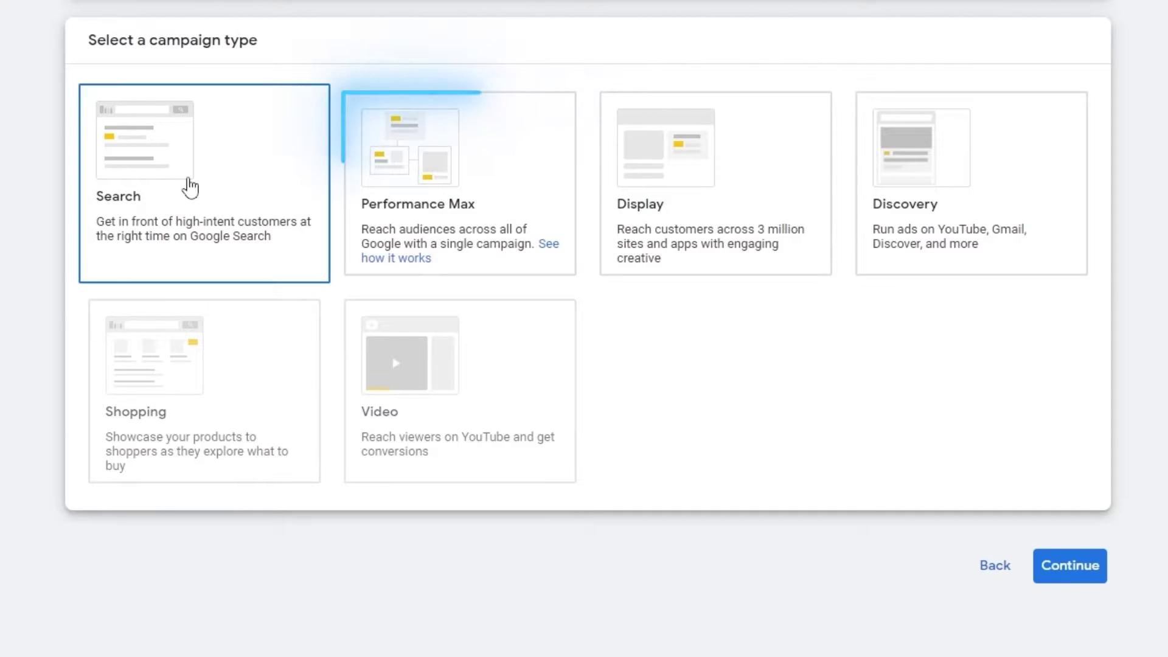
# Look over the Performance Max and Display cards, then choose Discovery as the campaign type.
pyautogui.click(429, 266)
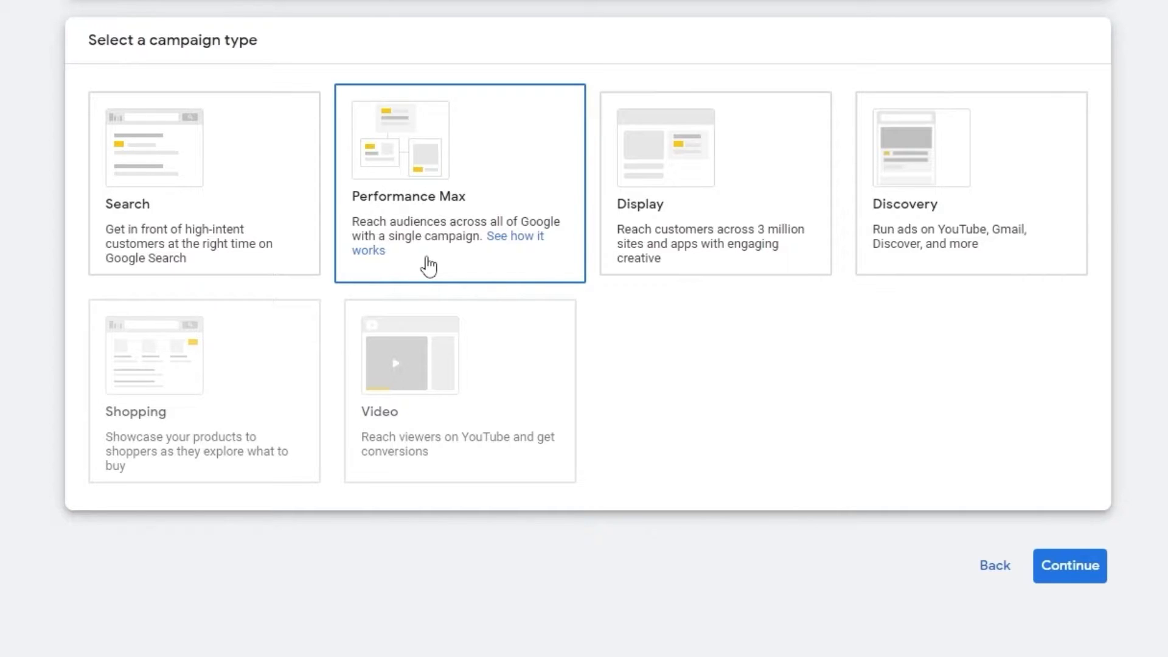
pyautogui.click(822, 279)
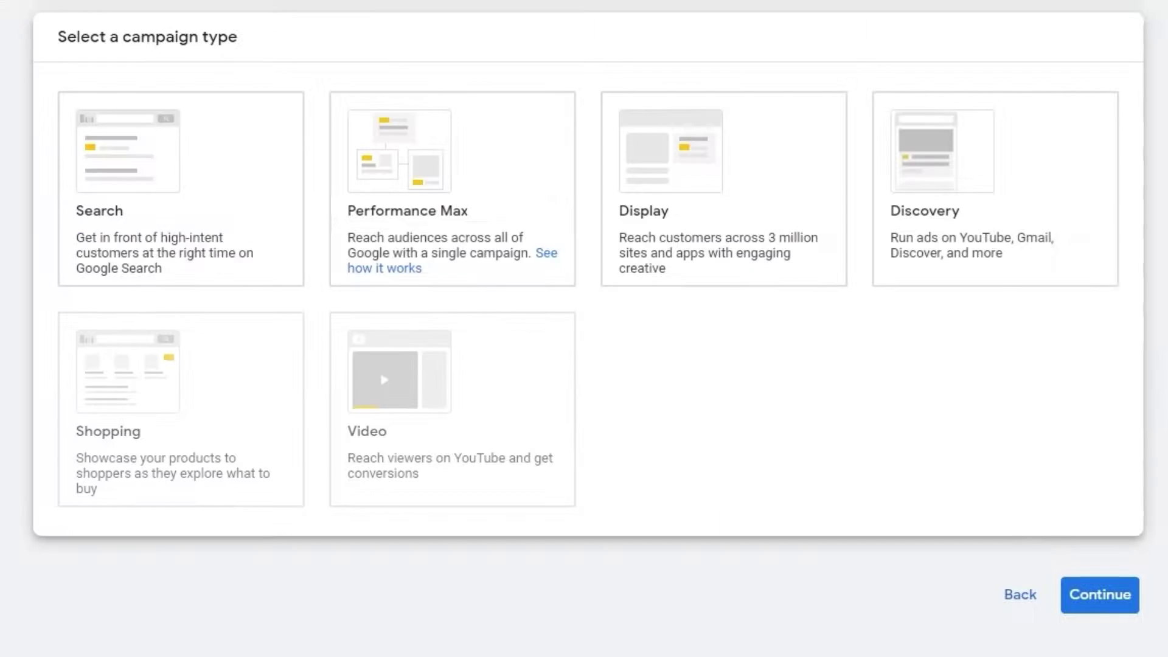
pyautogui.click(724, 189)
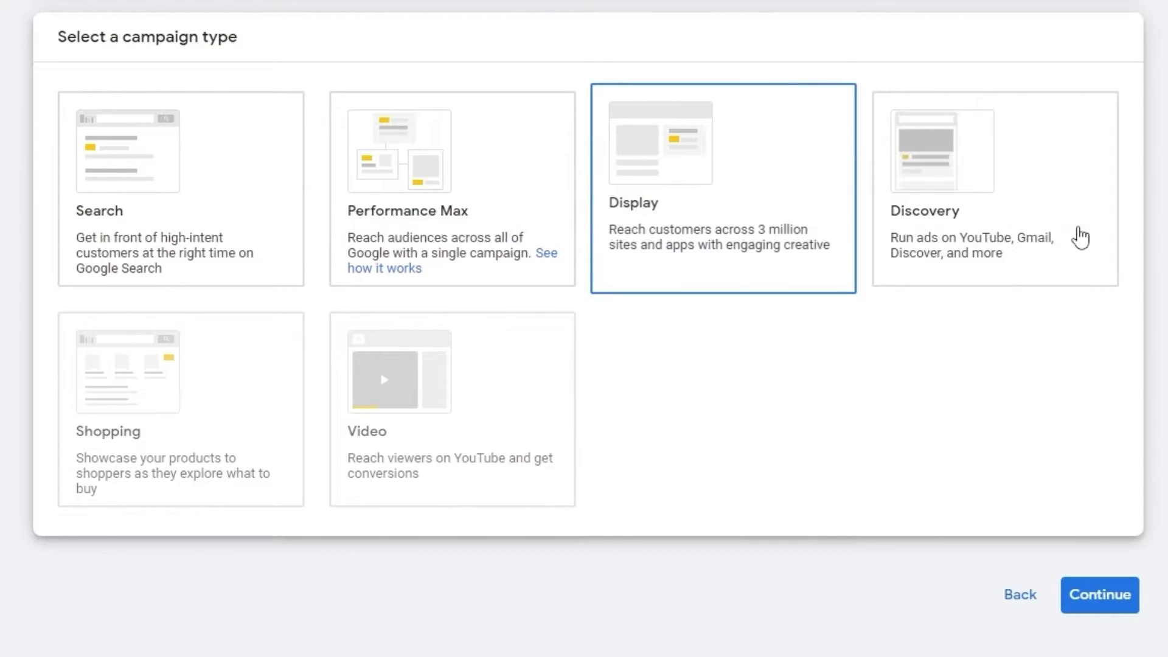
pyautogui.scroll(-7, 864, 273)
pyautogui.scroll(8, 949, 125)
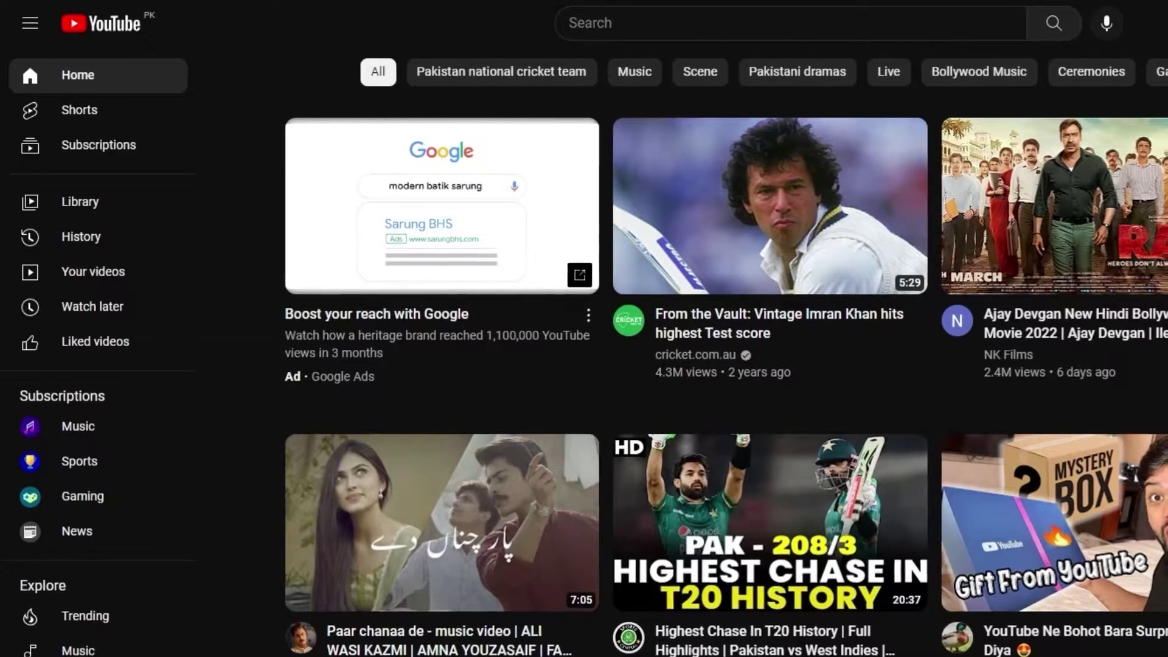
pyautogui.scroll(-9, 1034, 402)
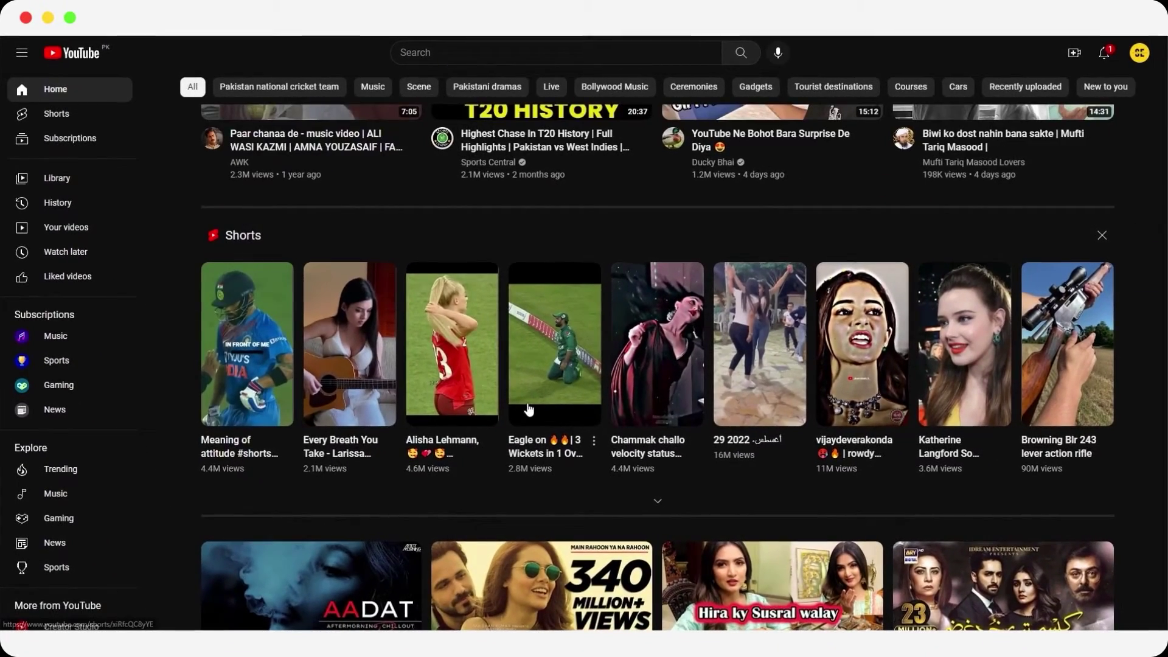
pyautogui.scroll(9, 691, 484)
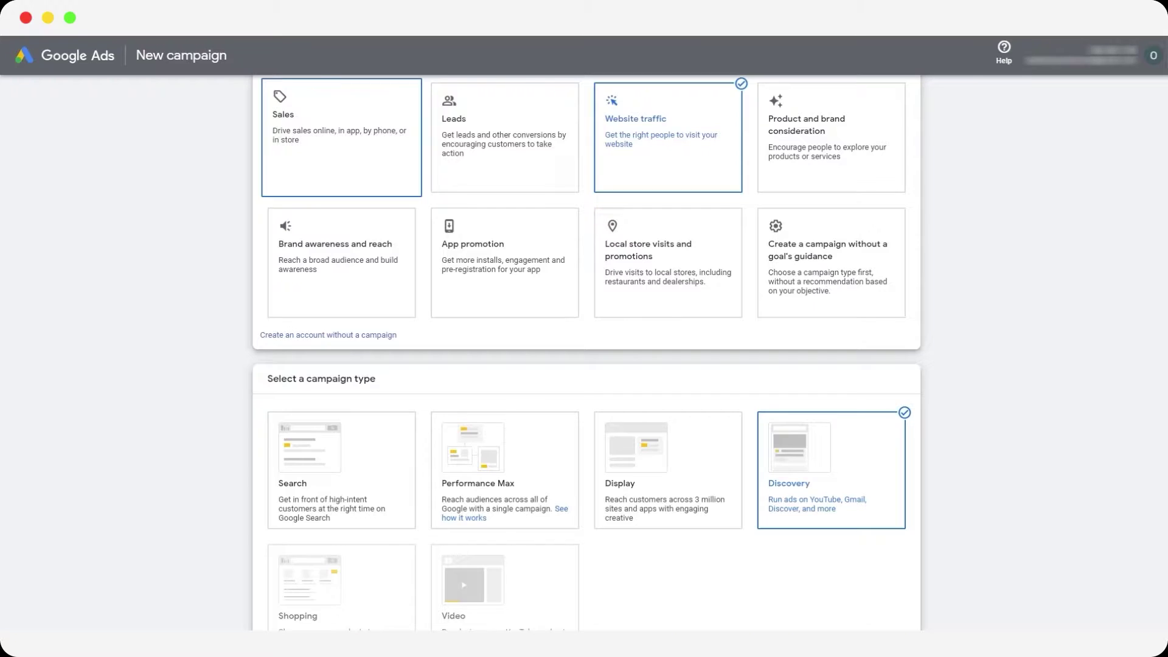
# Choose Search as the campaign type instead of Discovery.
pyautogui.scroll(-1, 636, 459)
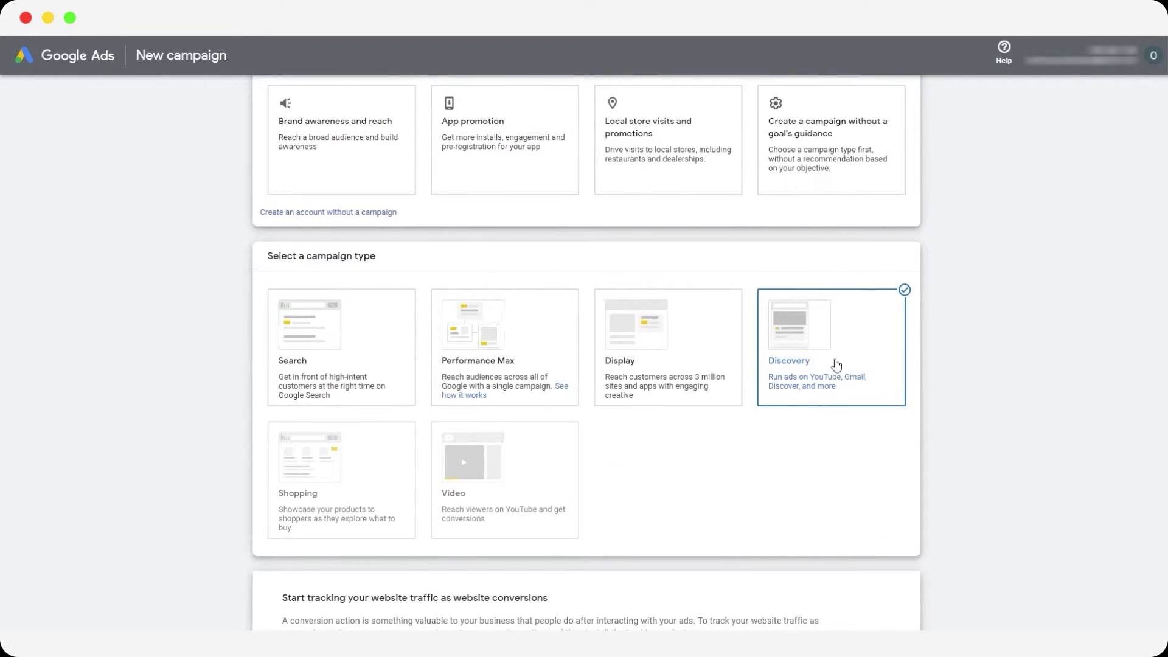
pyautogui.moveTo(519, 502)
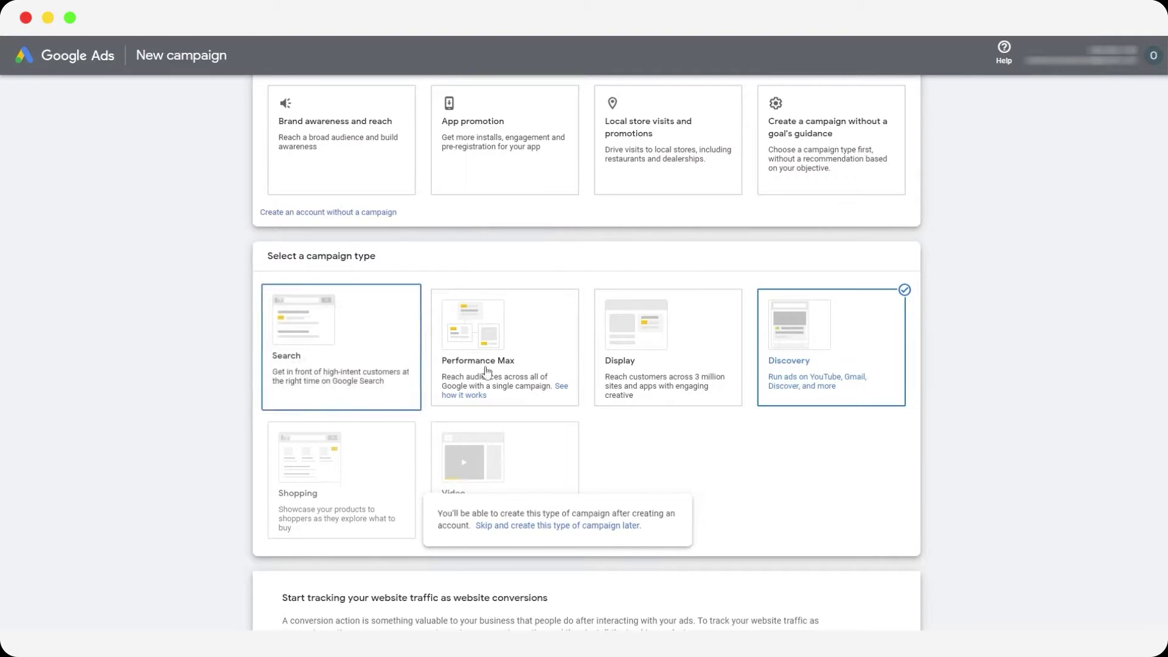
pyautogui.click(329, 364)
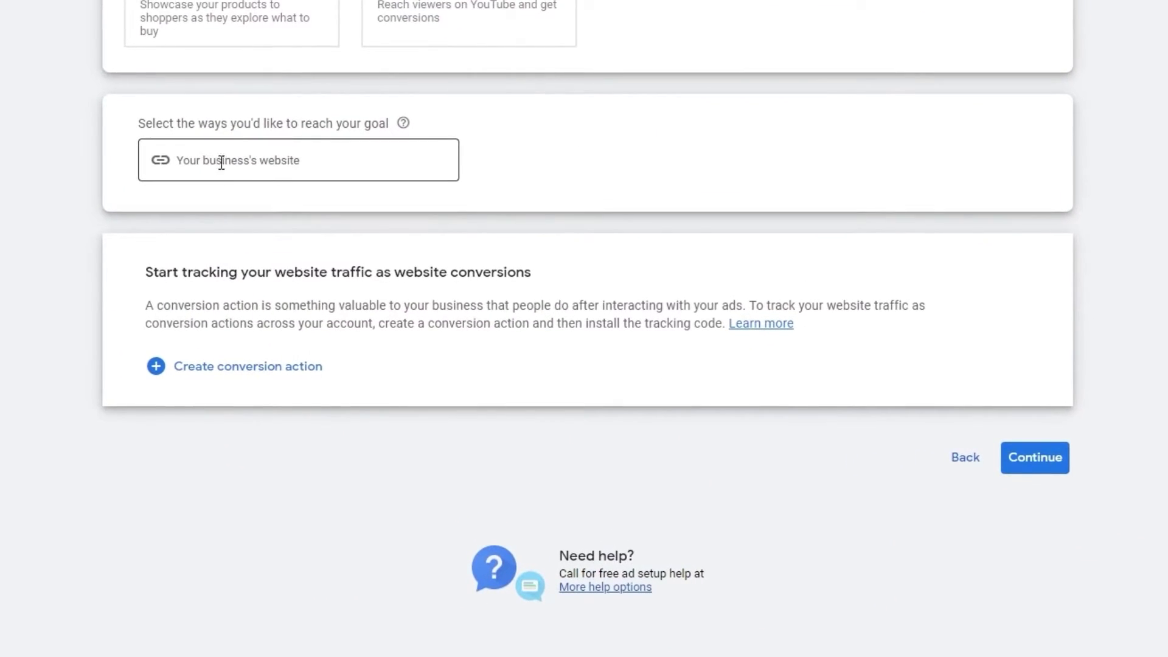
# Paste the business website URL and continue to the campaign settings.
pyautogui.click(261, 164)
pyautogui.hotkey('ctrl', 'v')
pyautogui.click(1049, 466)
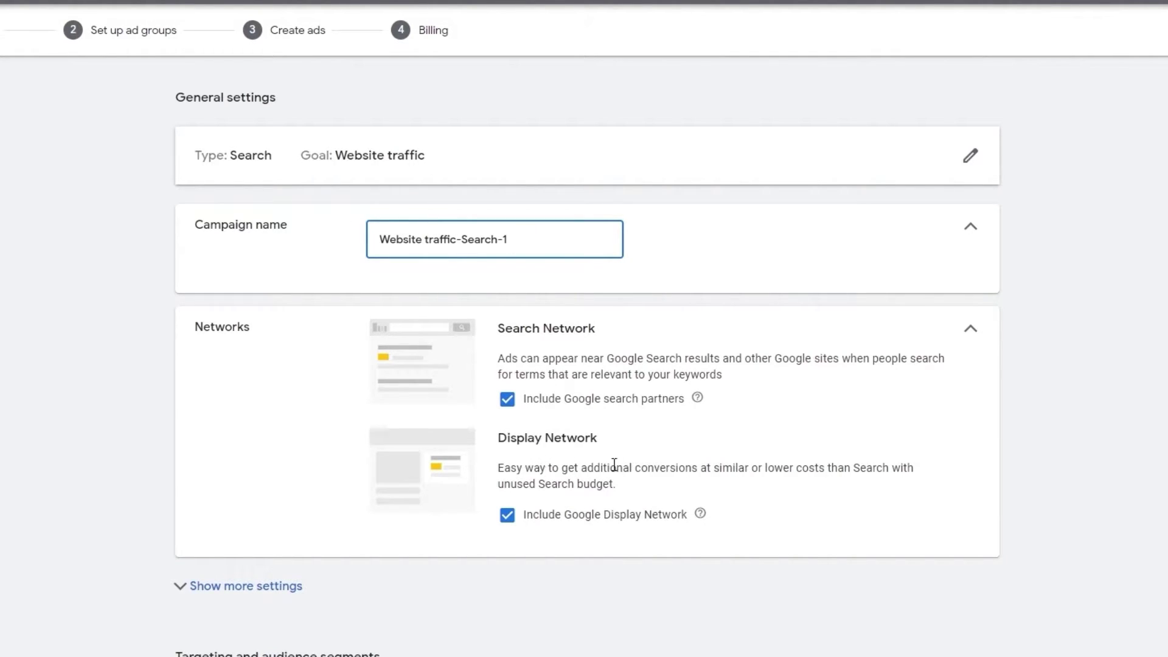
# Exclude the Google Display Network while keeping Google search partners included.
pyautogui.scroll(-3, 607, 498)
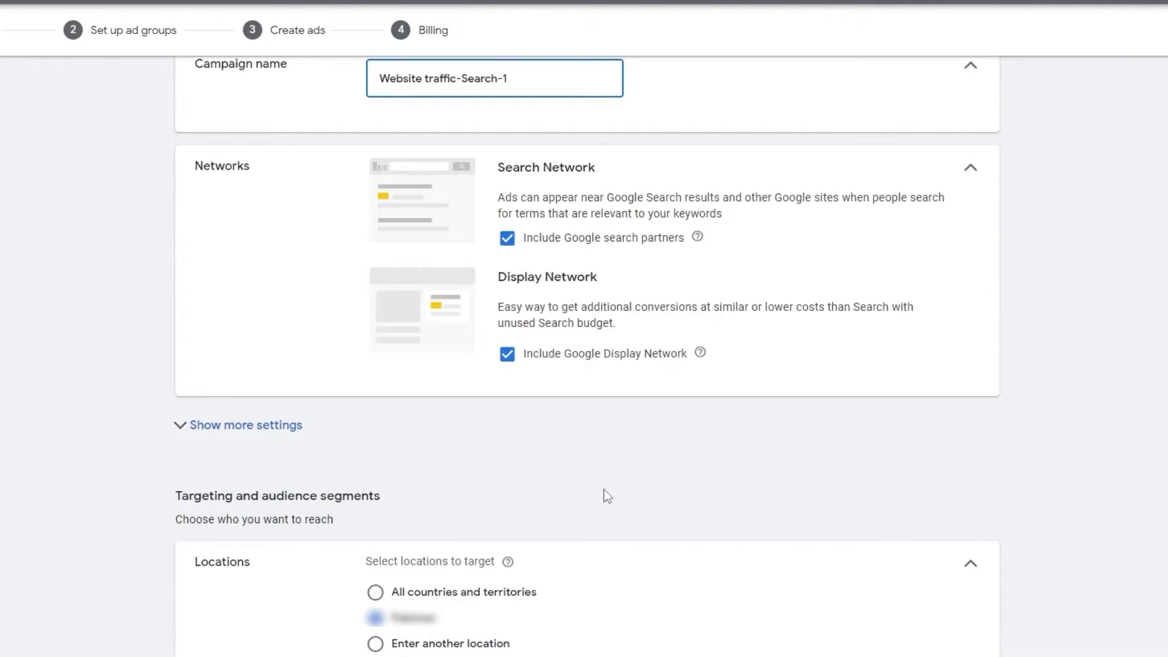
pyautogui.click(507, 356)
pyautogui.click(514, 243)
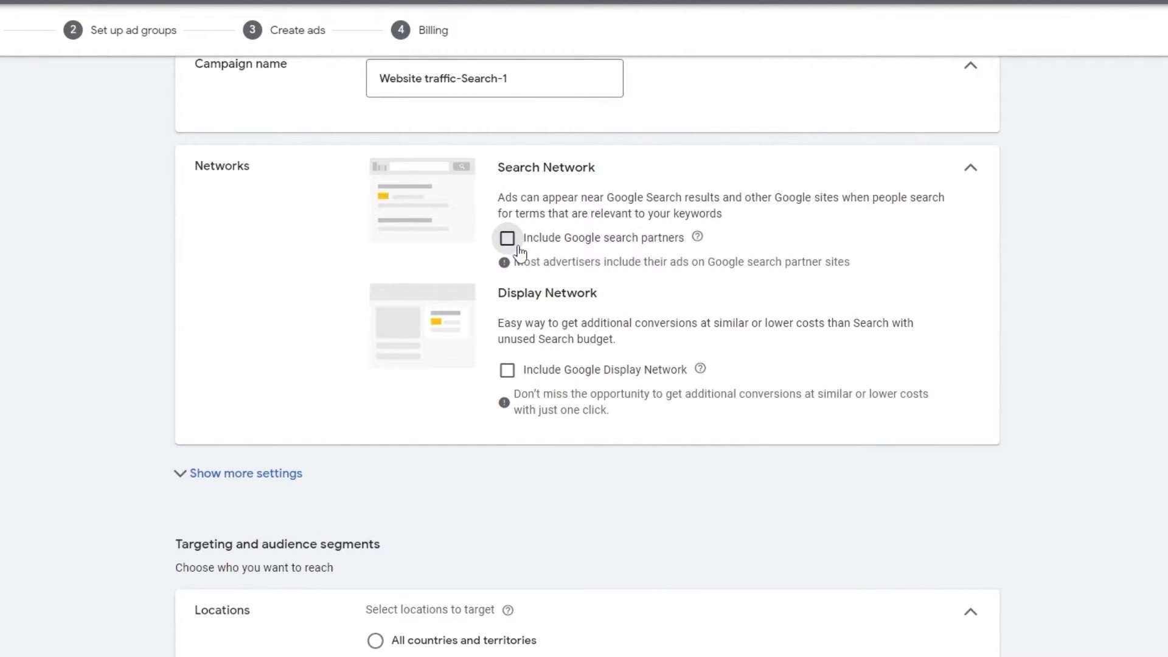
pyautogui.click(519, 247)
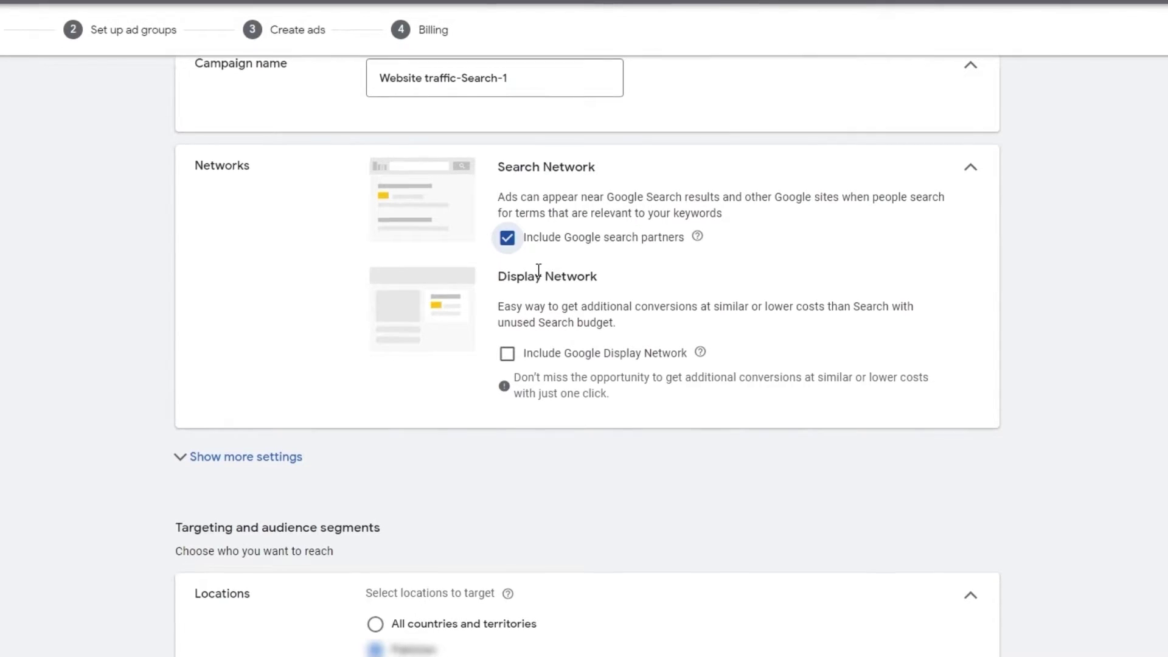
# Choose to target a different location and add United States by searching 'us'.
pyautogui.scroll(-7, 538, 270)
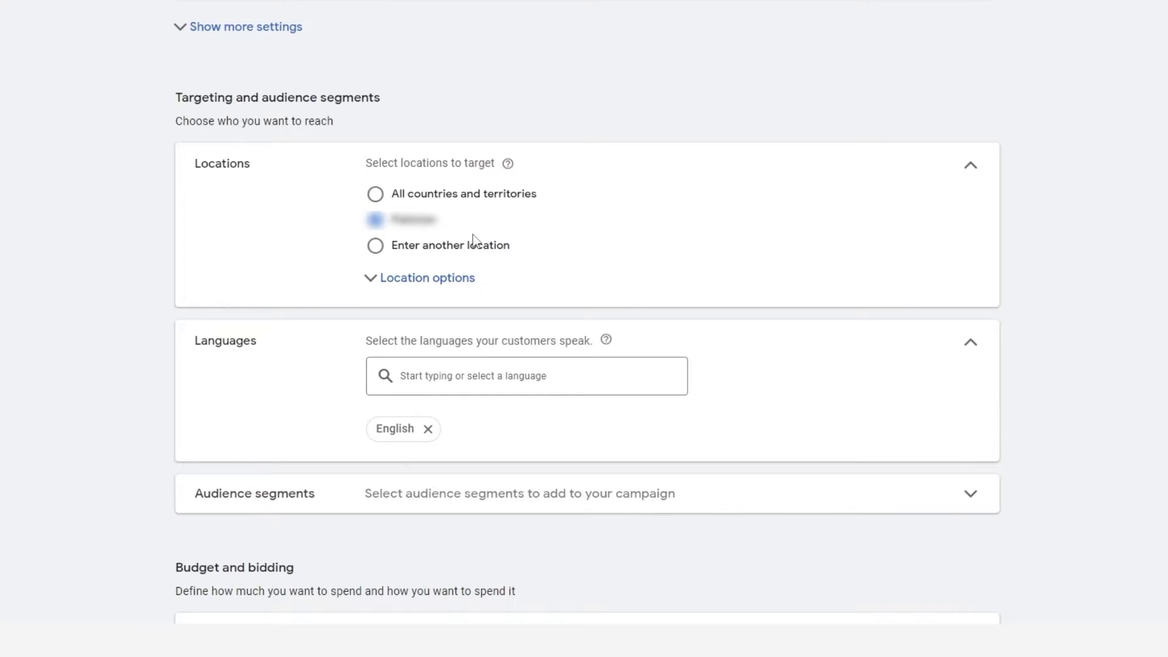
pyautogui.click(407, 286)
pyautogui.click(402, 283)
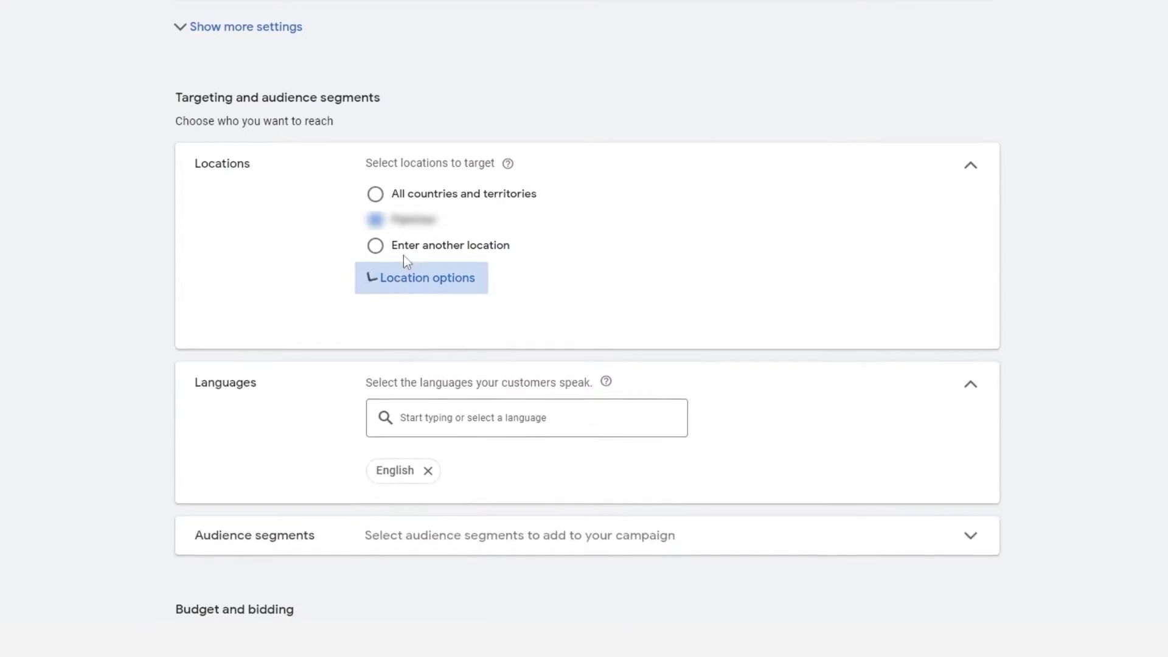
pyautogui.click(404, 255)
pyautogui.click(516, 297)
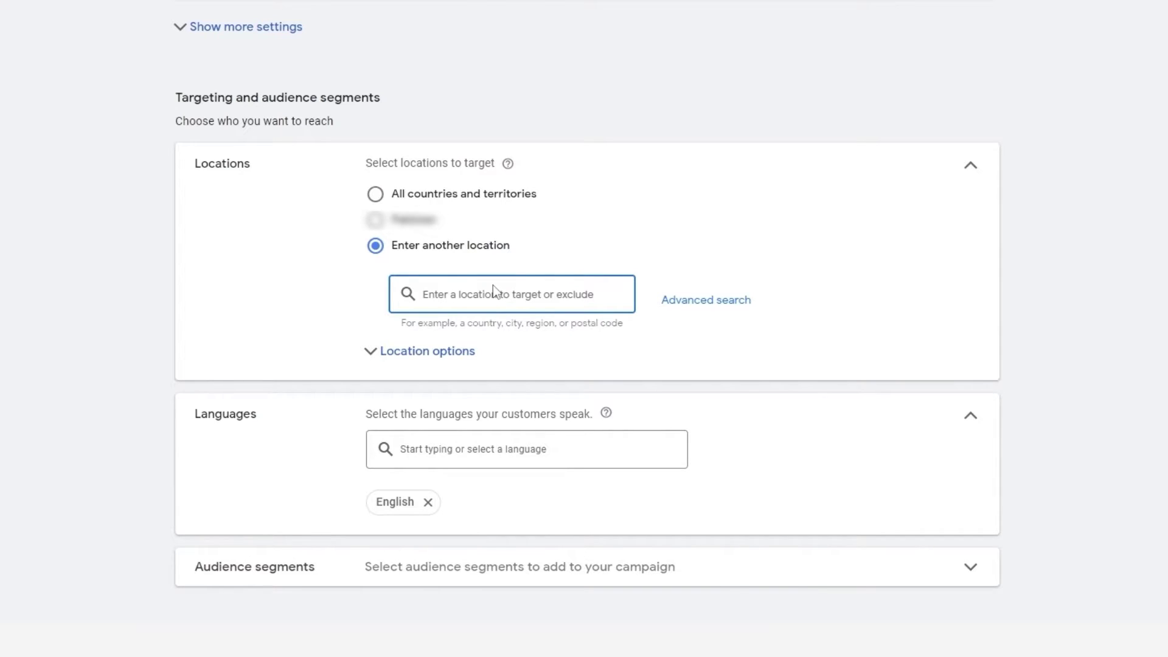
pyautogui.write('us')
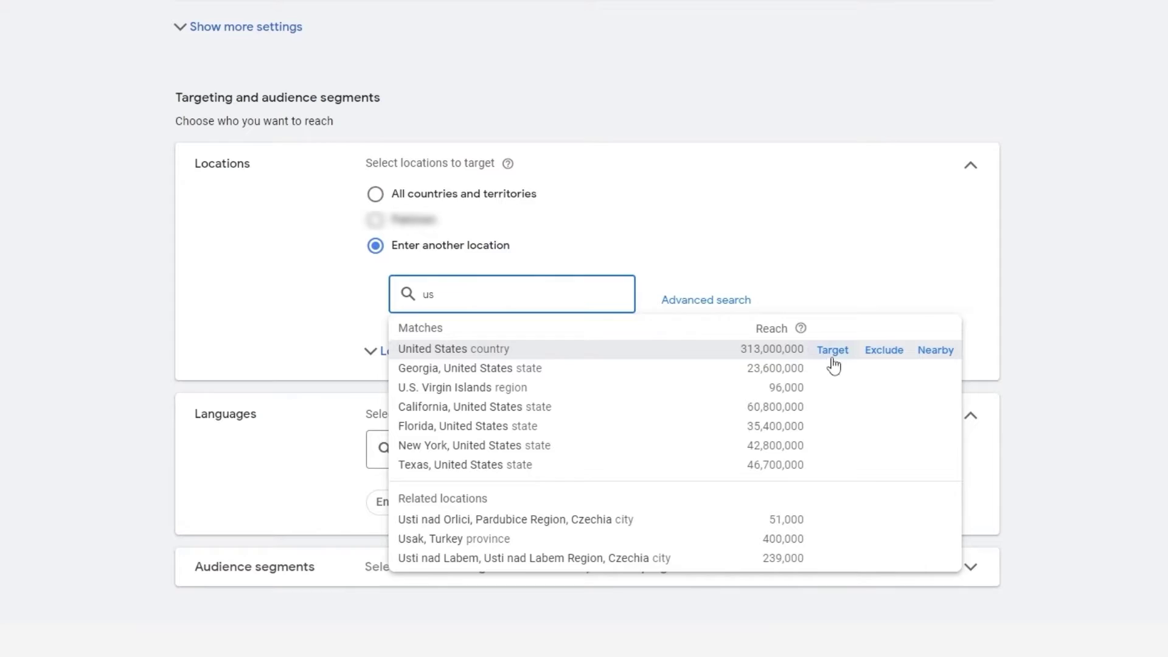
pyautogui.click(832, 352)
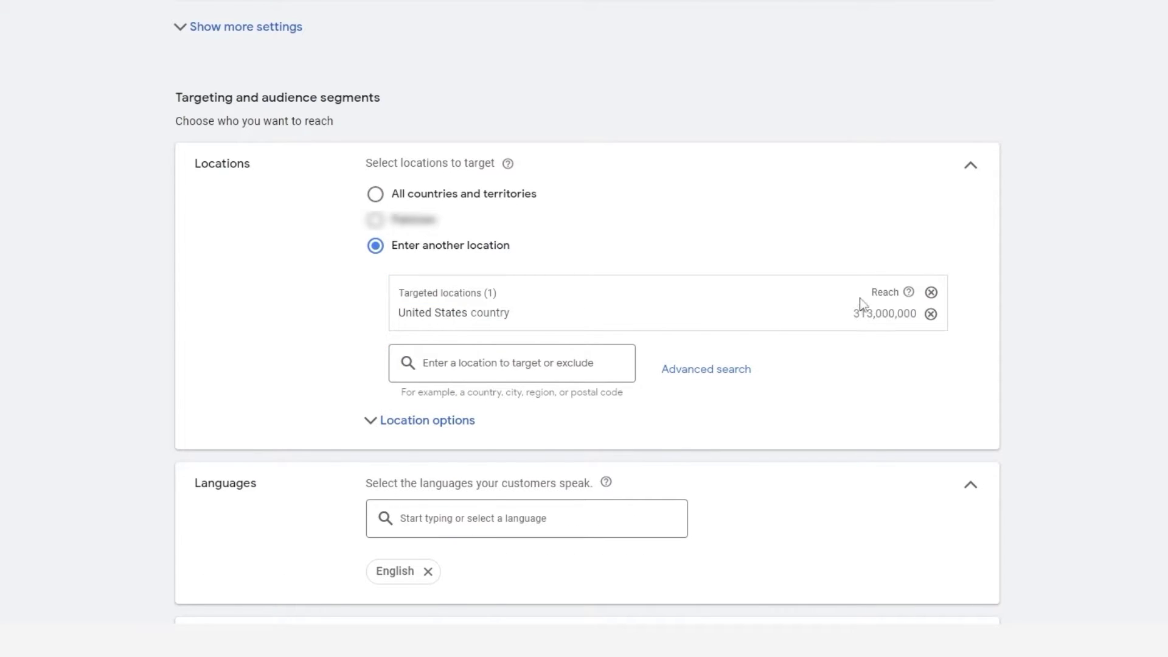
# Search 'newy' and add New York state as a second targeted location.
pyautogui.click(564, 367)
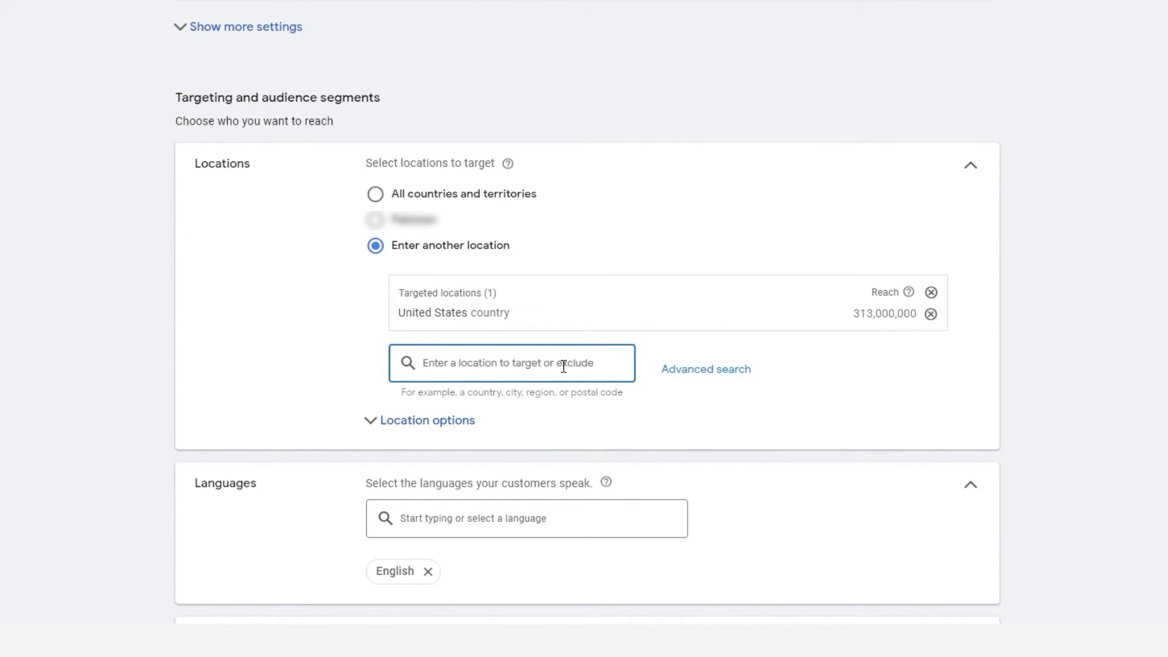
pyautogui.write('newy')
pyautogui.click(487, 113)
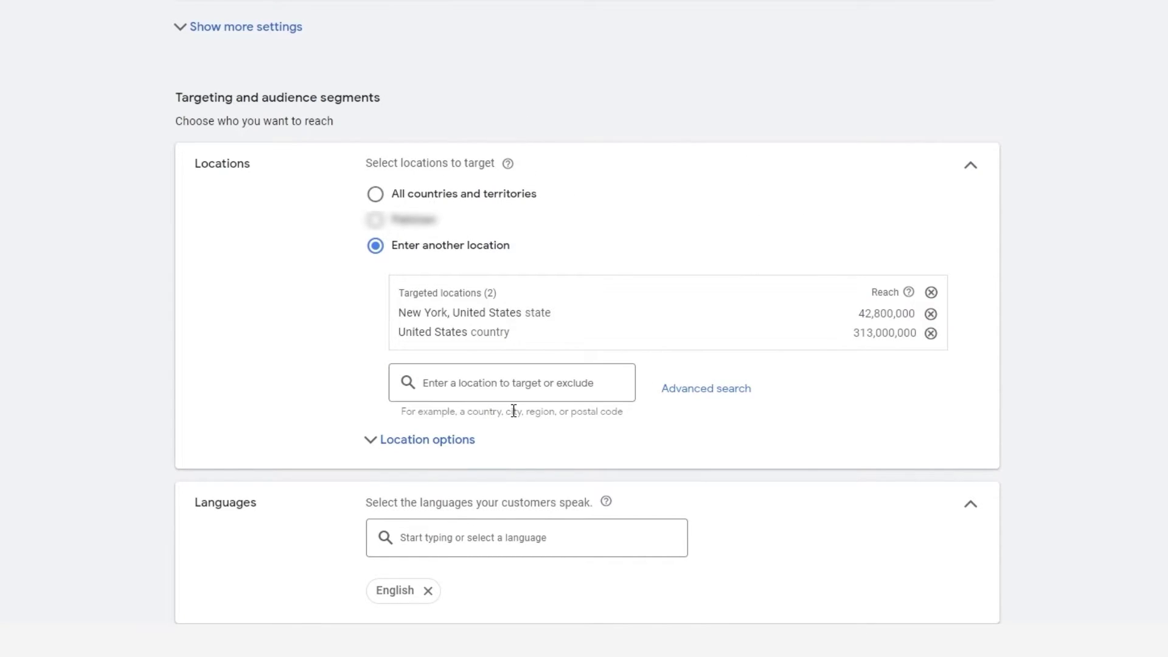
pyautogui.scroll(-4, 982, 395)
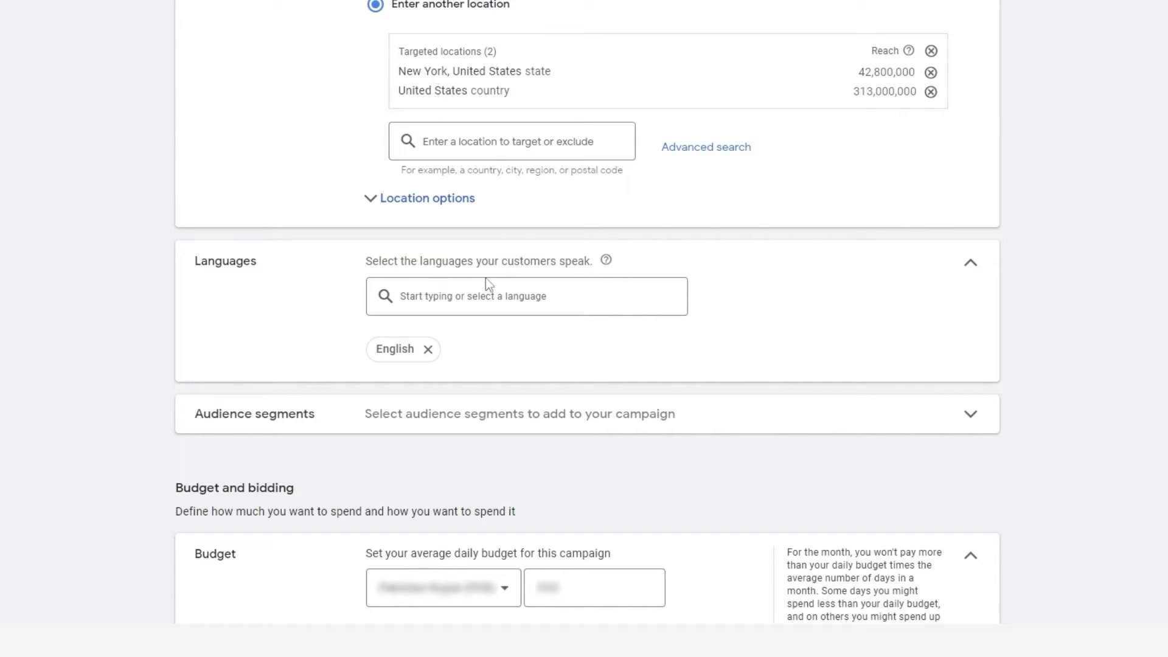
# Keep English as the only language and set the budget currency to US Dollar.
pyautogui.click(436, 295)
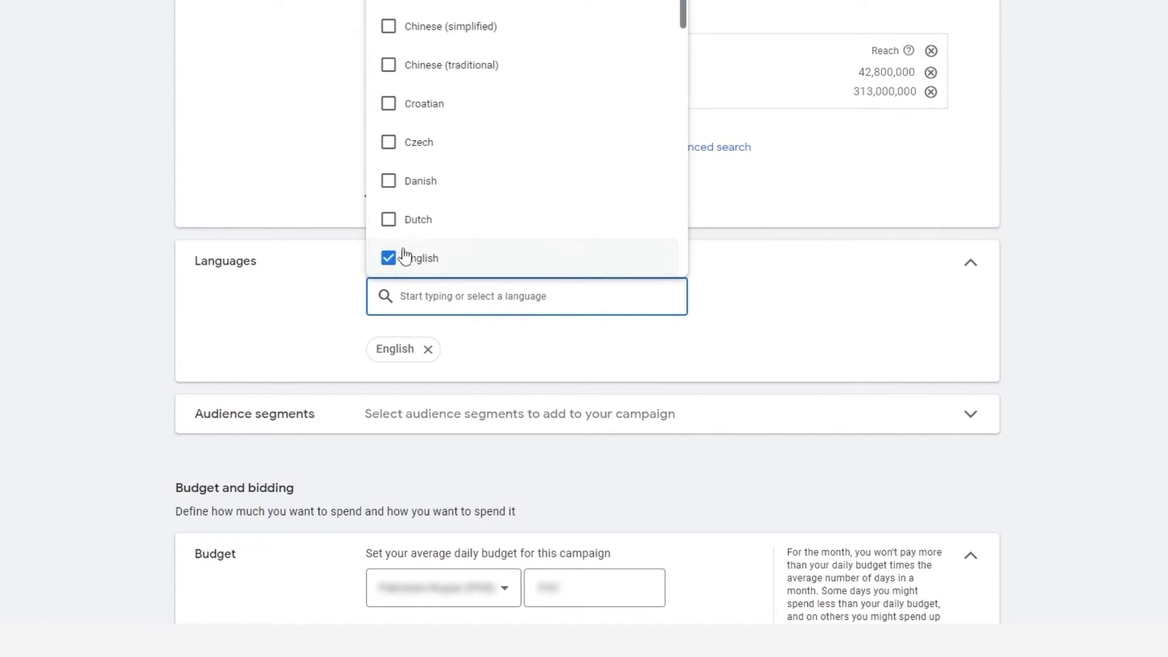
pyautogui.click(541, 316)
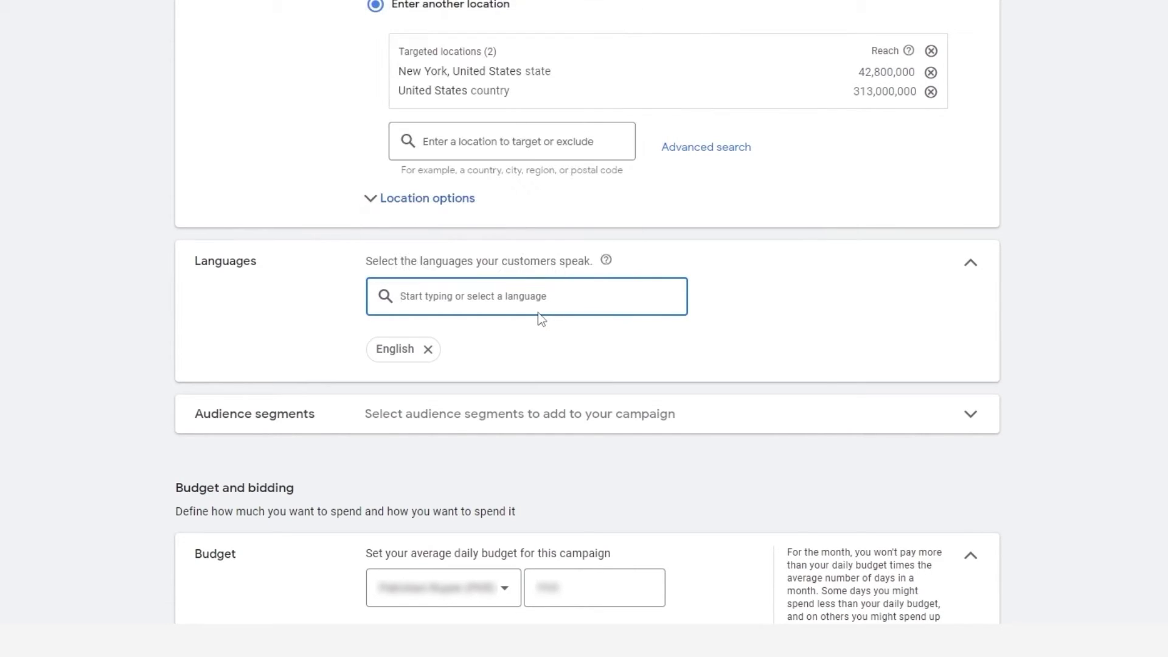
pyautogui.scroll(-4, 623, 310)
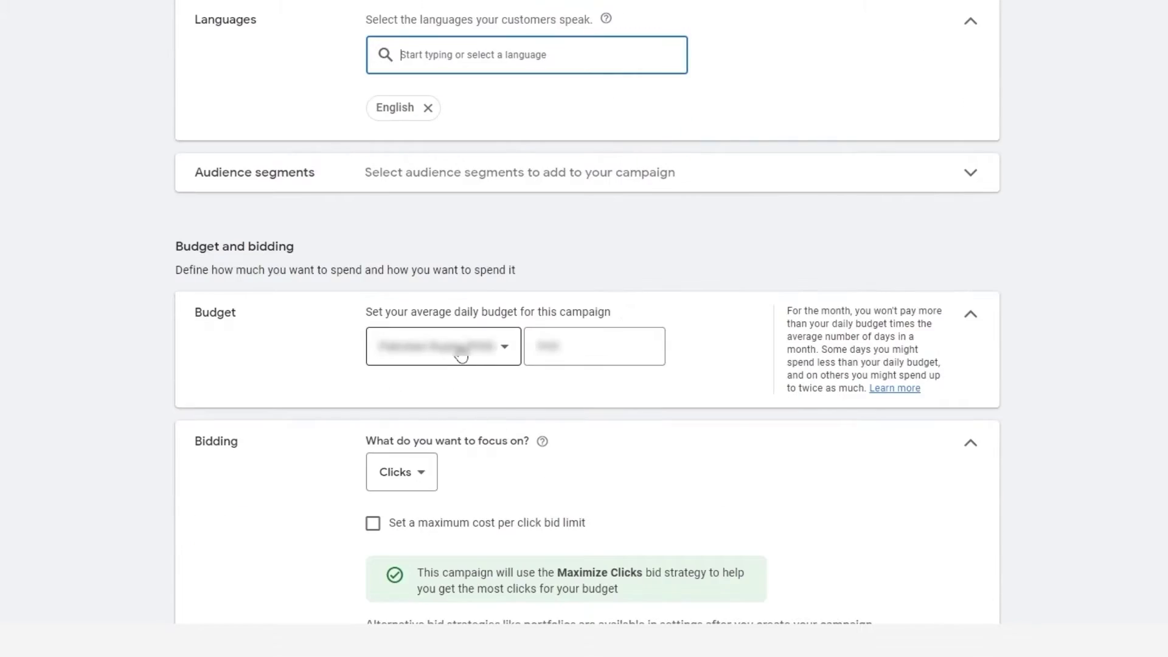
pyautogui.click(421, 360)
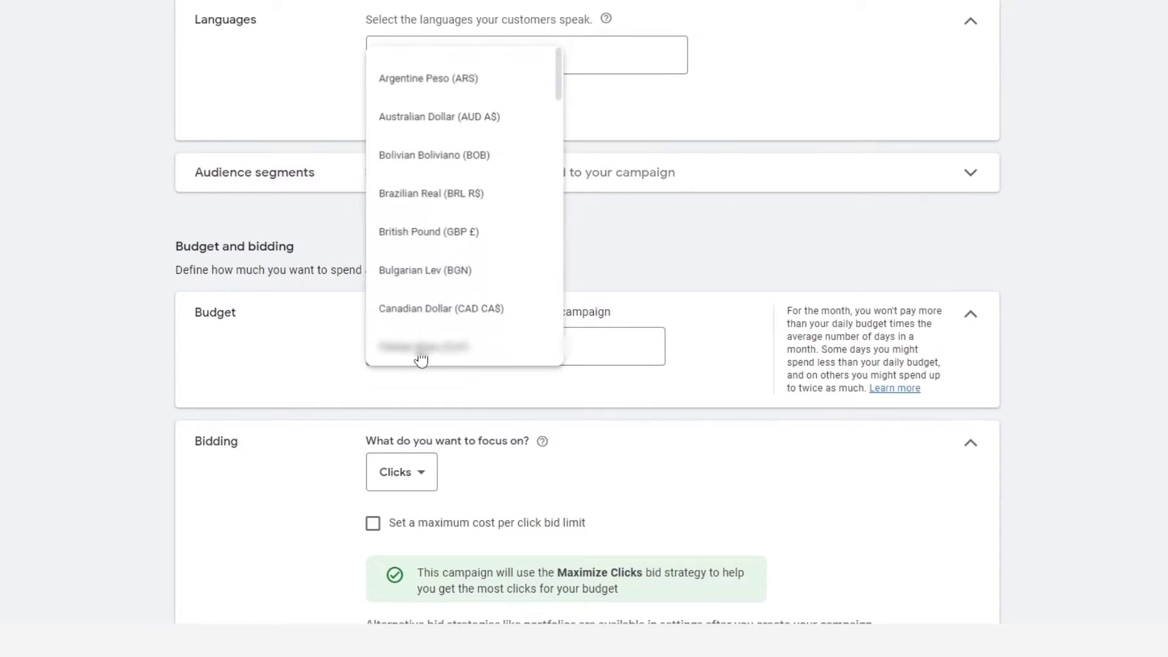
pyautogui.scroll(-13, 421, 359)
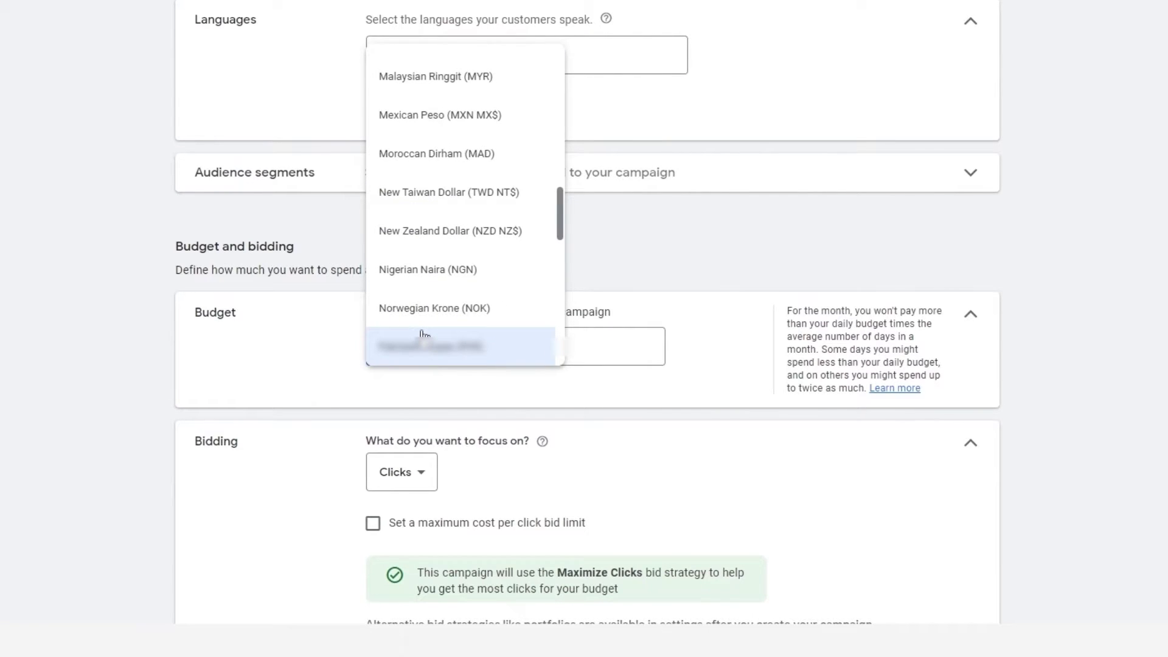
pyautogui.scroll(-5, 420, 334)
pyautogui.click(423, 363)
pyautogui.scroll(-3, 540, 125)
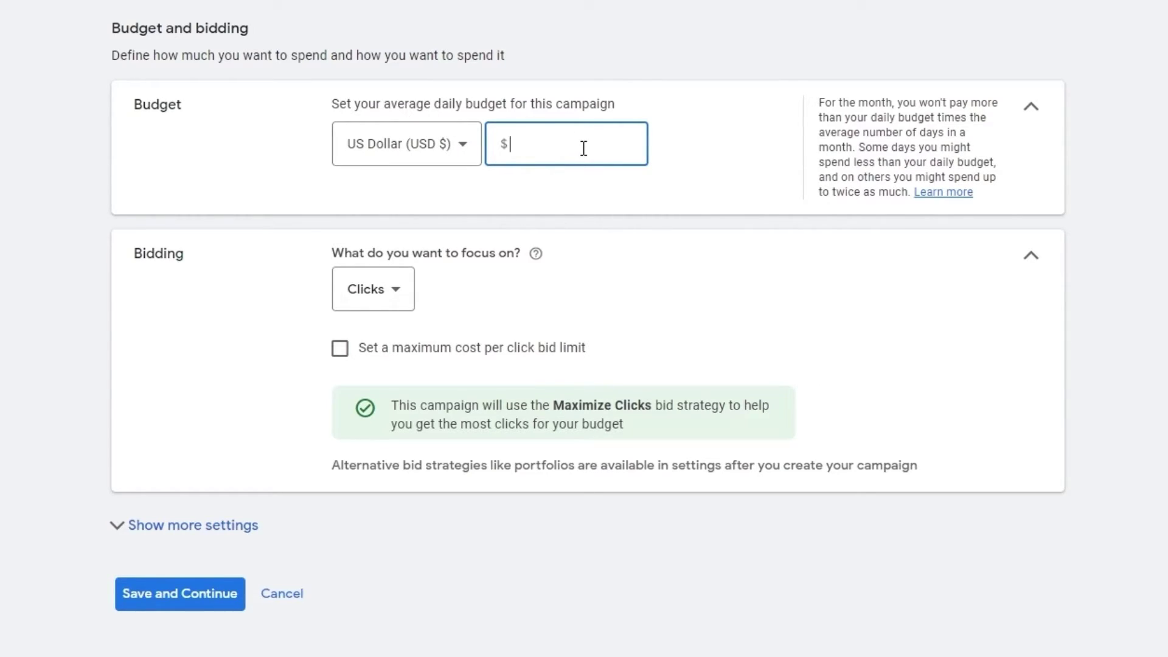
# Enter a 10.00 average daily budget.
pyautogui.write('10')
pyautogui.click(730, 146)
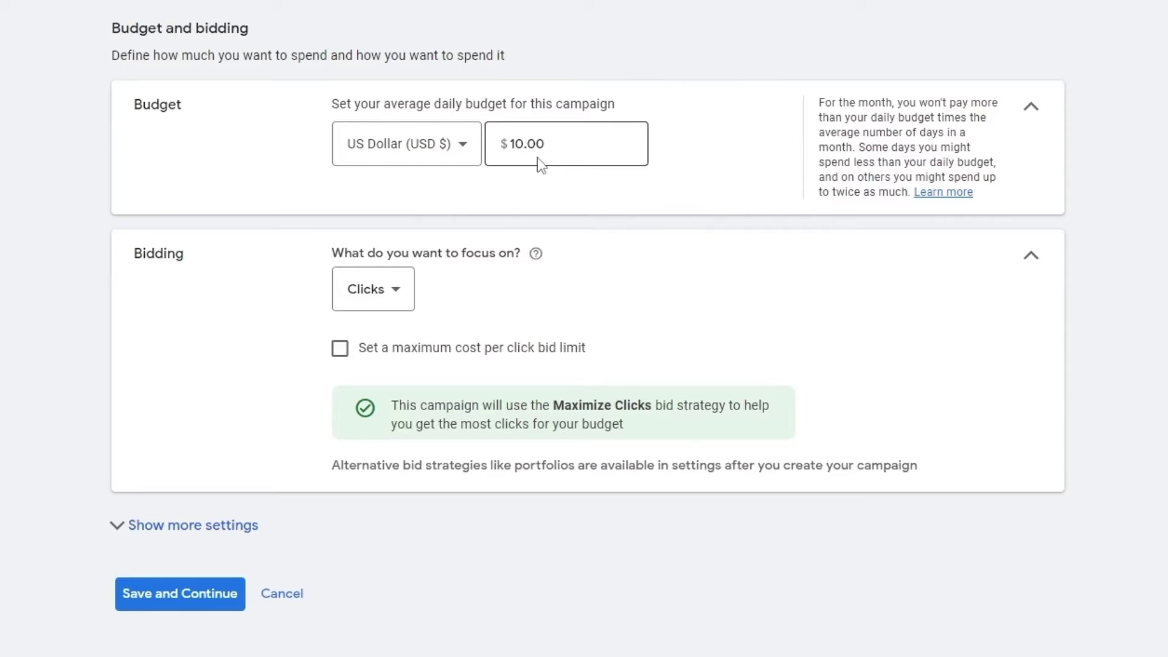
pyautogui.scroll(-1, 426, 189)
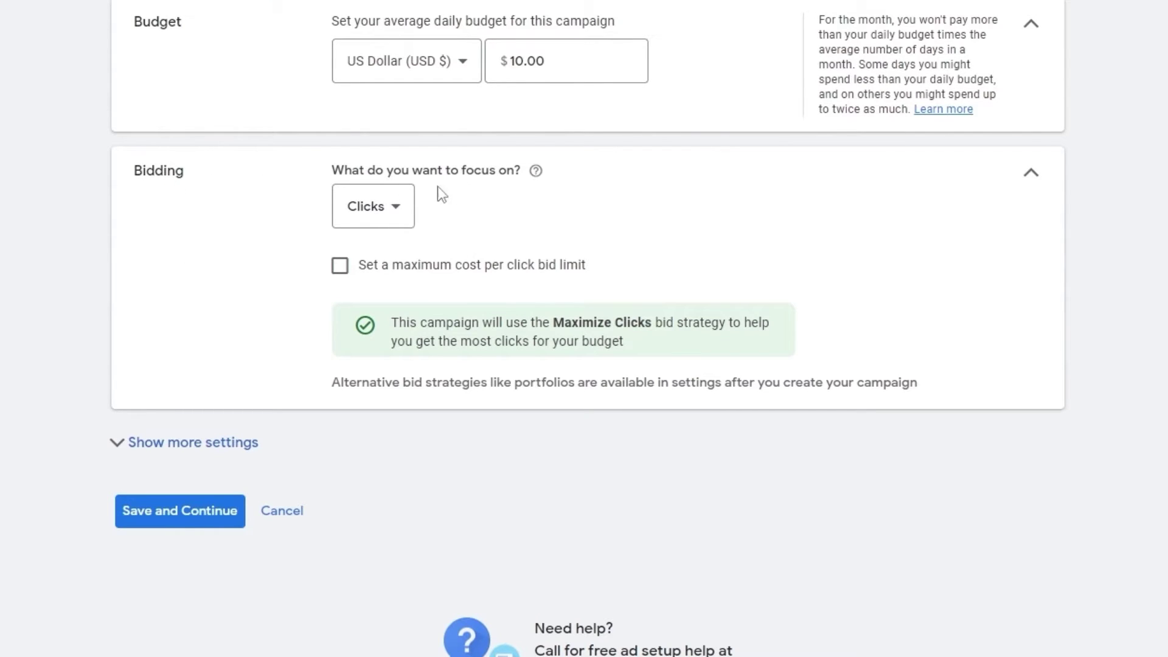
pyautogui.click(384, 220)
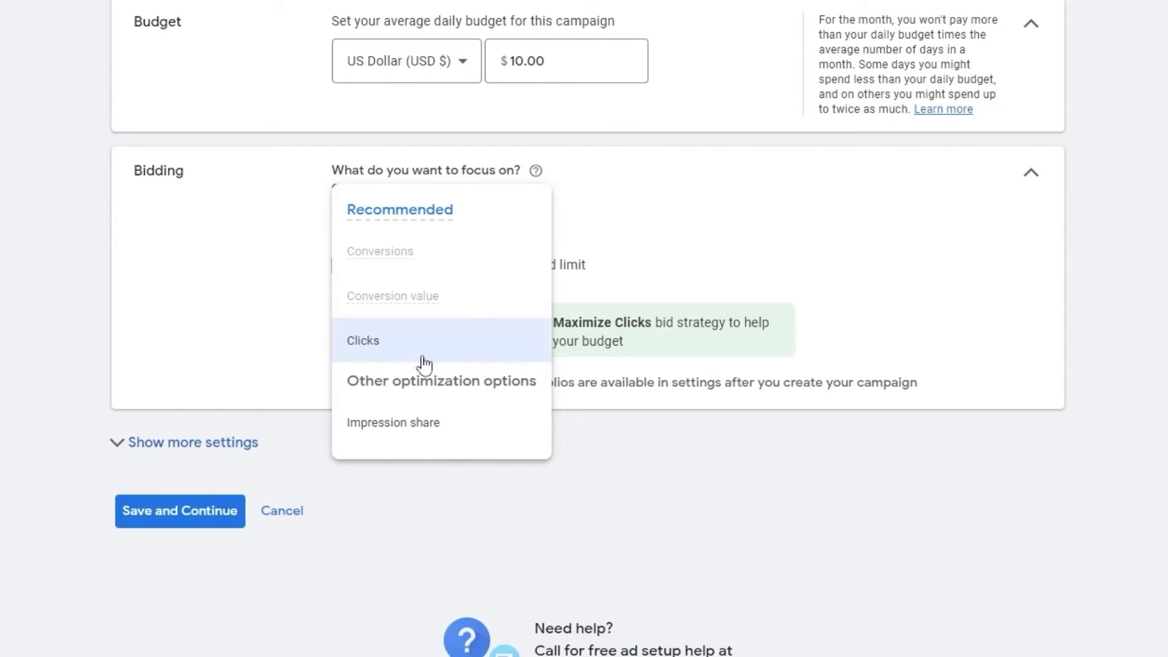
# Keep Clicks as the bidding focus with a $2.00 maximum cost-per-click bid limit.
pyautogui.click(400, 353)
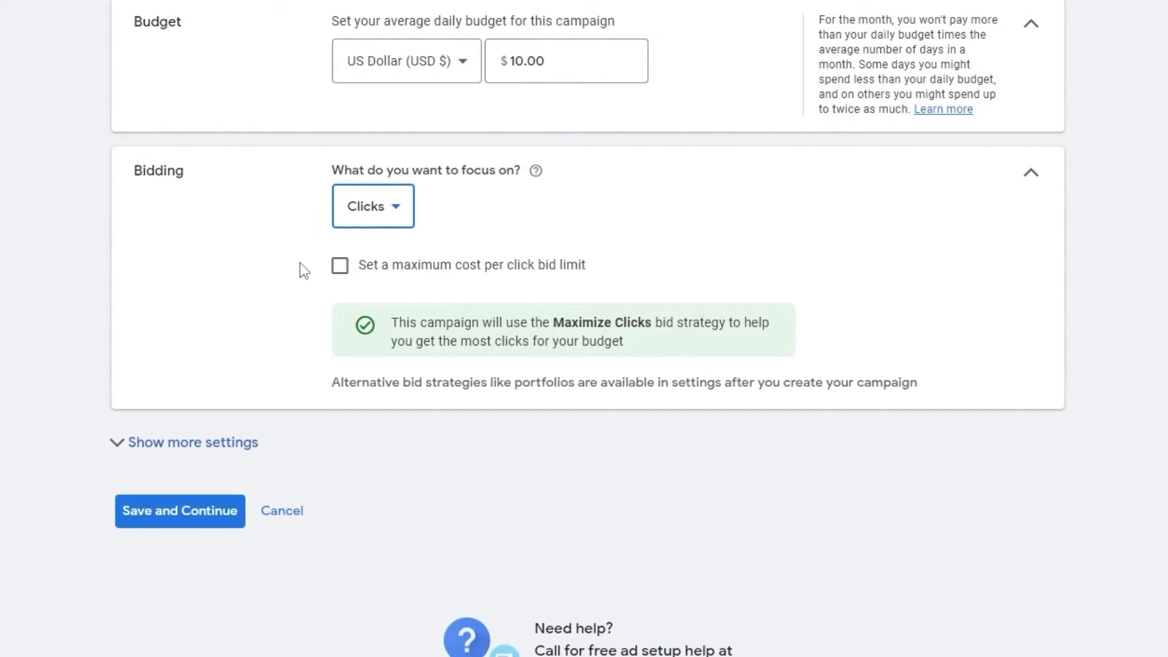
pyautogui.click(348, 268)
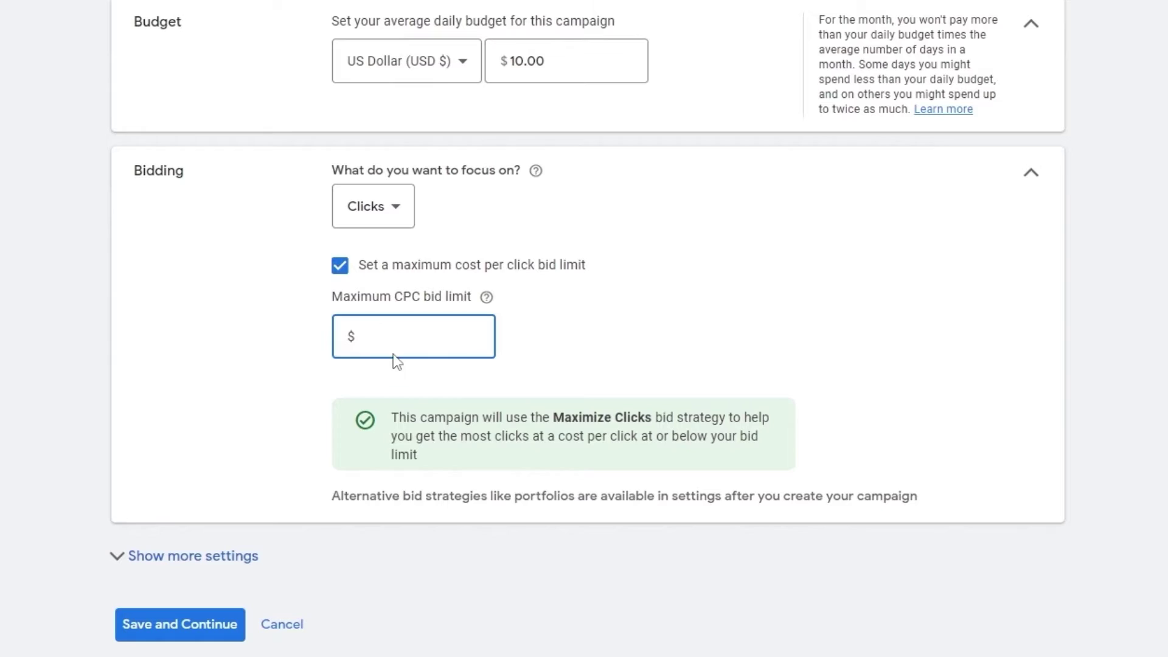
pyautogui.write('12')
pyautogui.press('BackSpace')
pyautogui.press('BackSpace')
pyautogui.write('2')
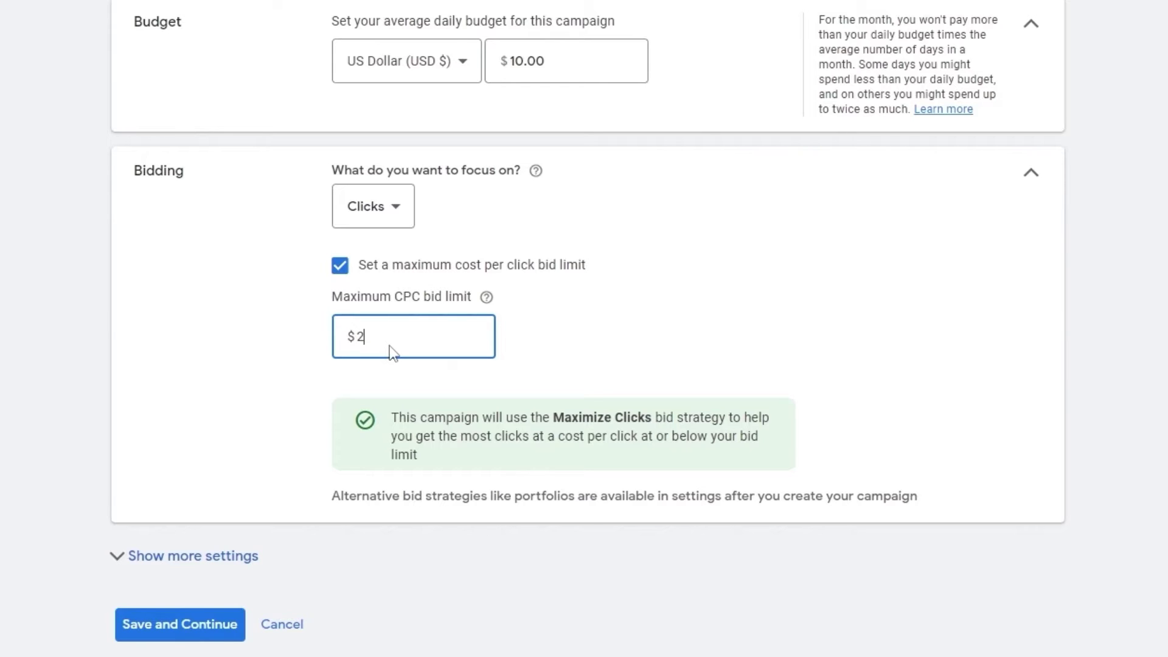
# Save the campaign settings and continue to ad group setup.
pyautogui.click(158, 563)
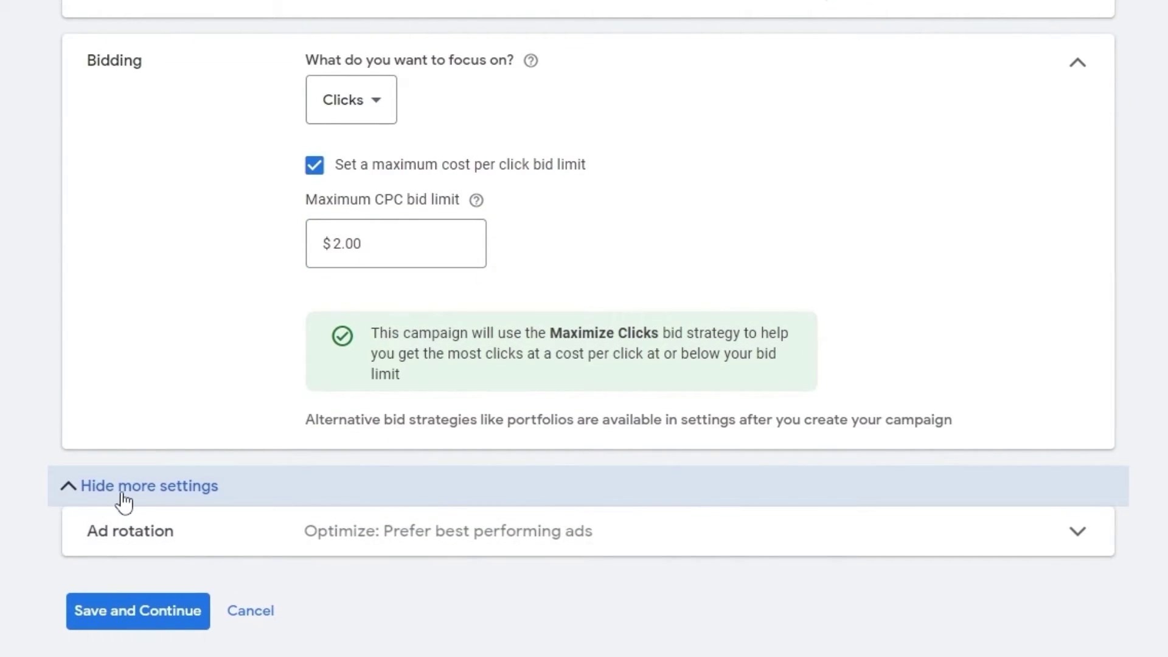
pyautogui.click(113, 500)
pyautogui.click(165, 562)
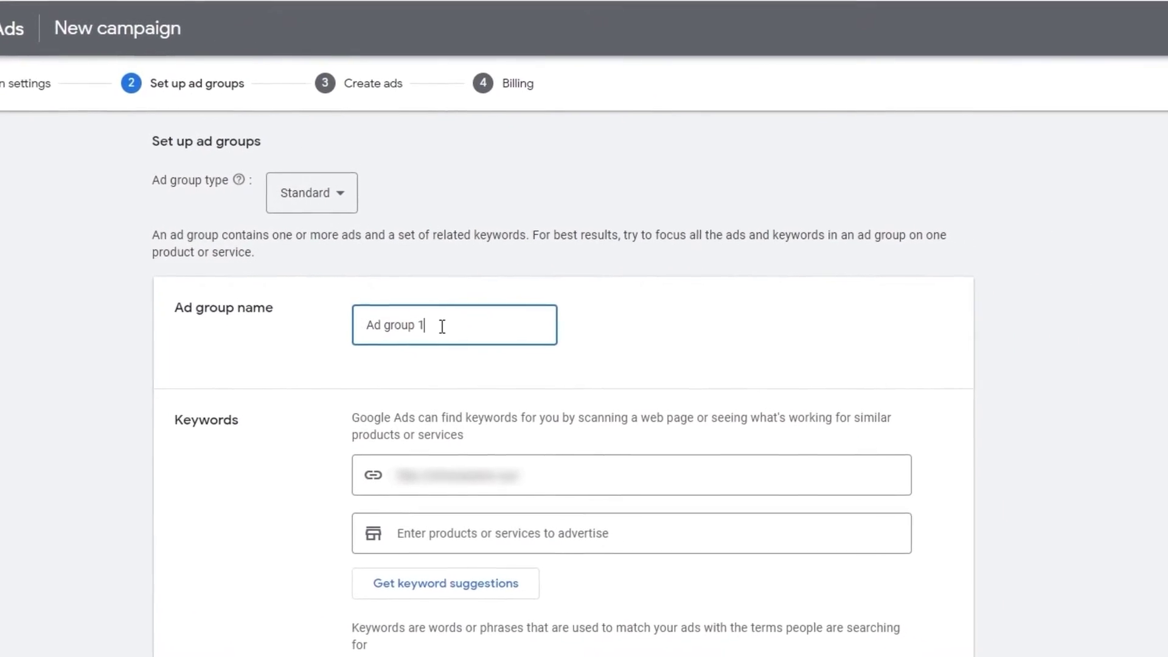
# Scroll through the Set up ad groups page to review the products and keywords fields.
pyautogui.scroll(-2, 572, 373)
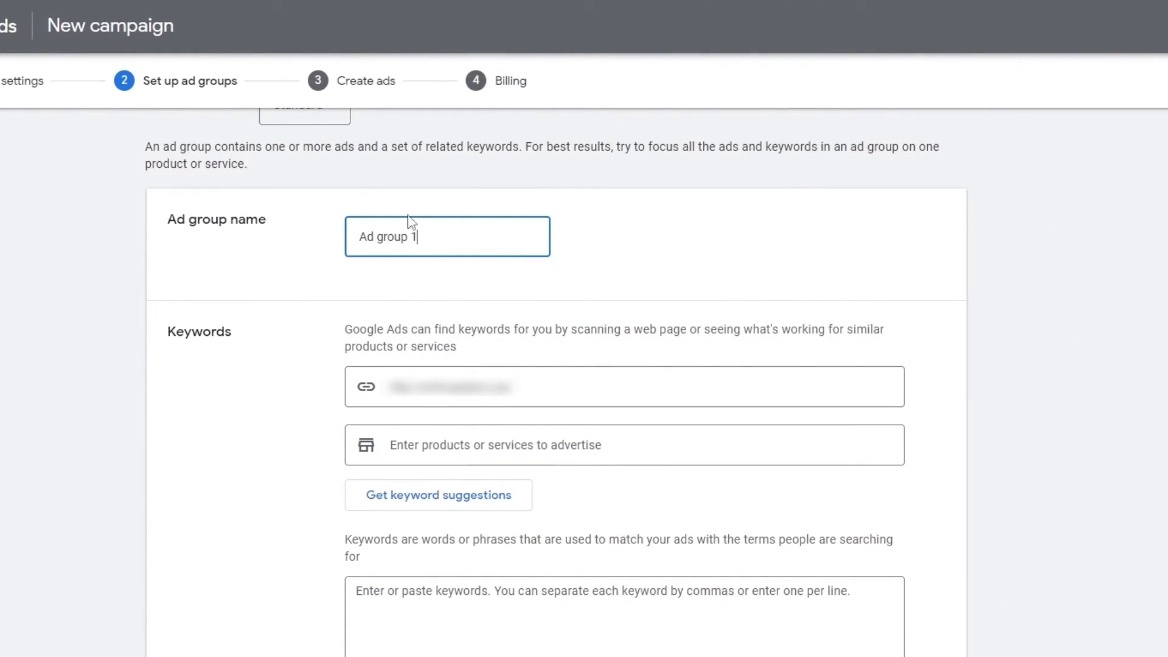
pyautogui.scroll(-4, 443, 409)
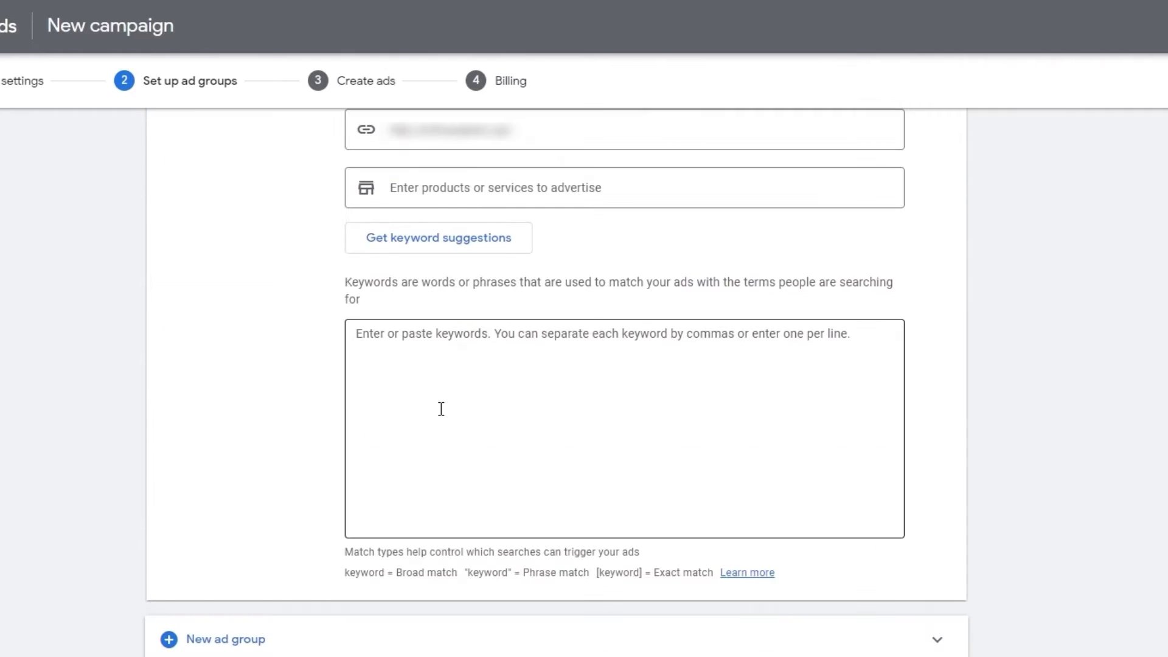
pyautogui.scroll(3, 441, 409)
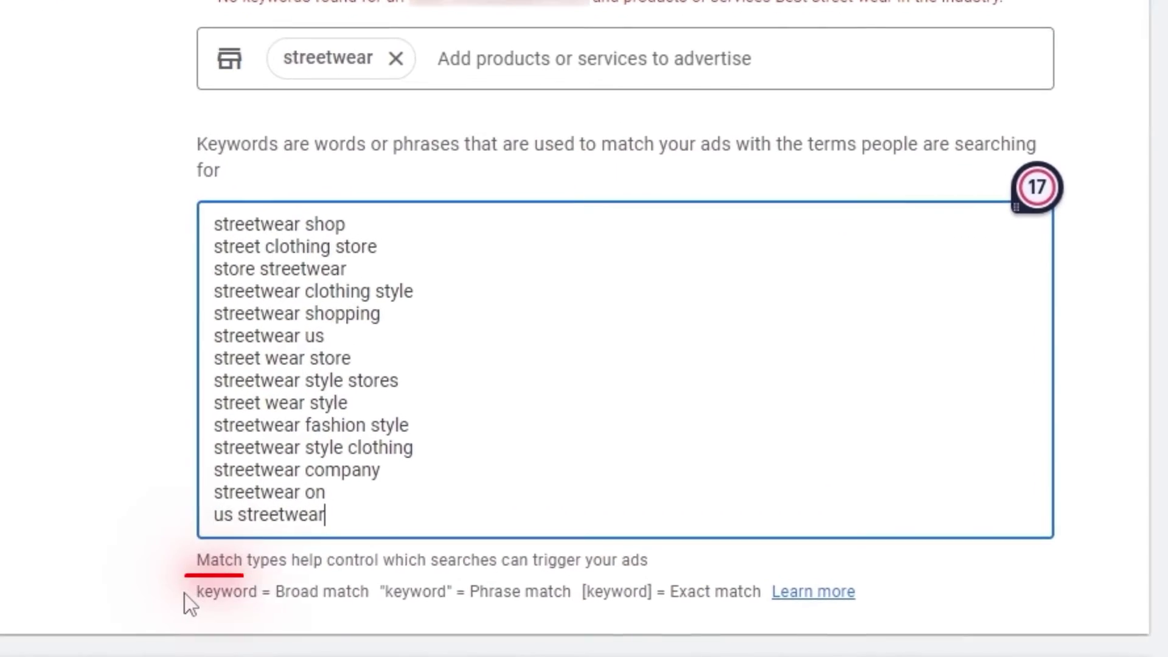
# Wrap the streetwear us, street wear store and street wear style keywords in quotes for phrase match.
pyautogui.click(325, 325)
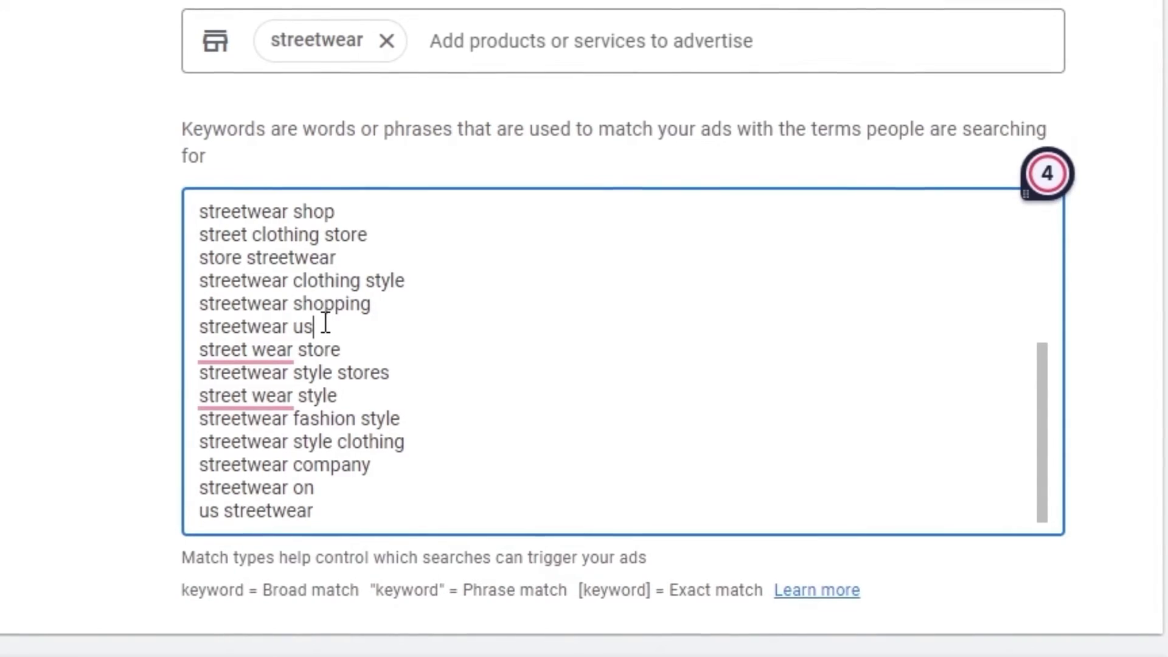
pyautogui.write('"')
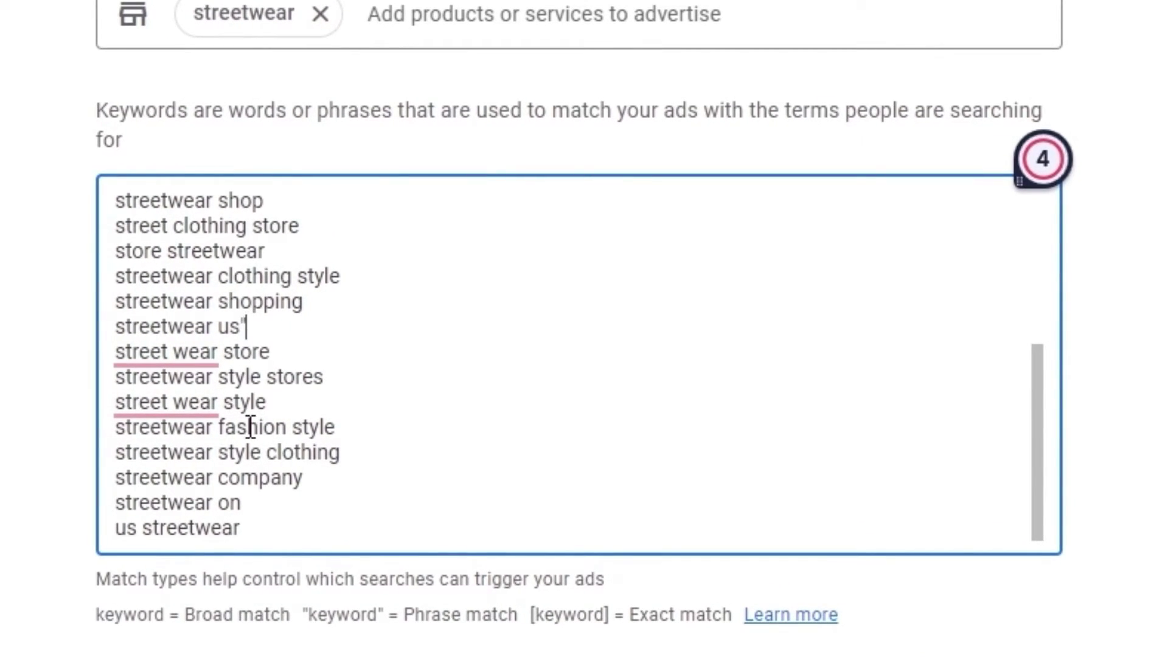
pyautogui.click(117, 334)
pyautogui.write('"')
pyautogui.click(292, 352)
pyautogui.write('"')
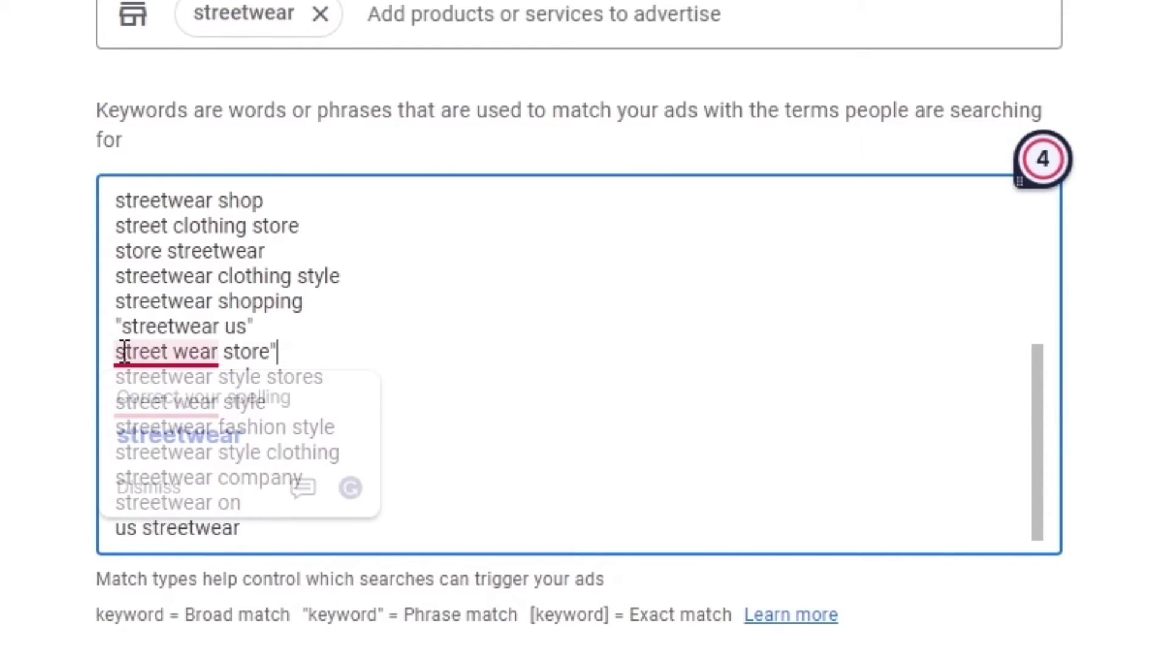
pyautogui.click(110, 352)
pyautogui.write('"')
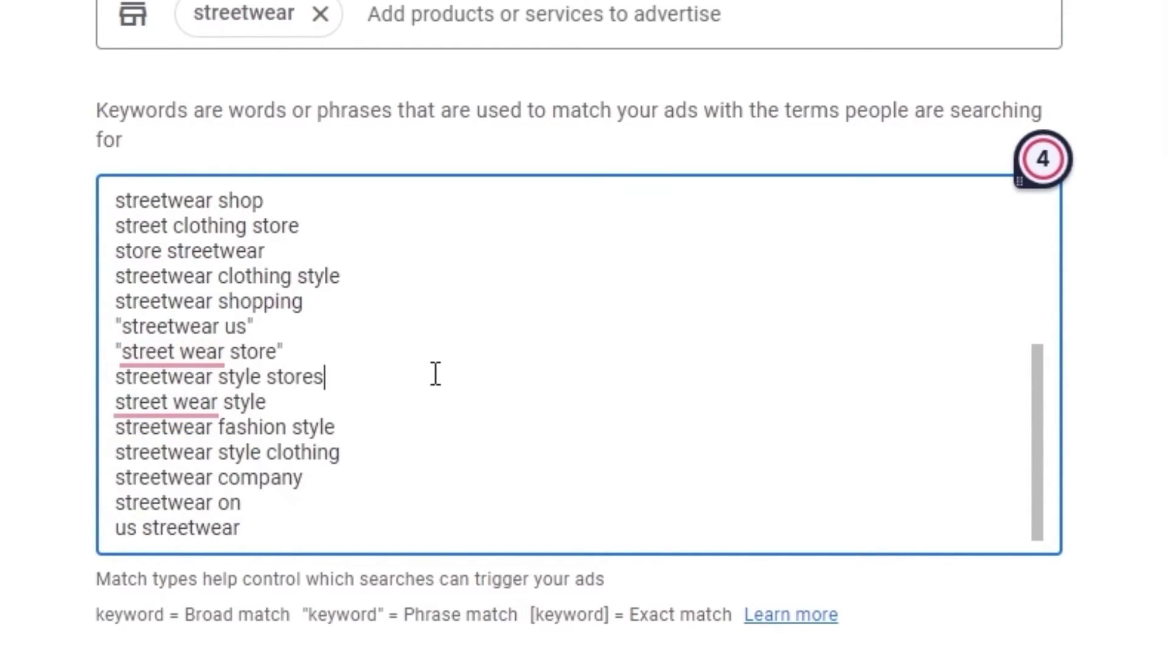
pyautogui.click(286, 405)
pyautogui.write('"')
pyautogui.click(113, 402)
pyautogui.moveTo(117, 404)
pyautogui.write('"')
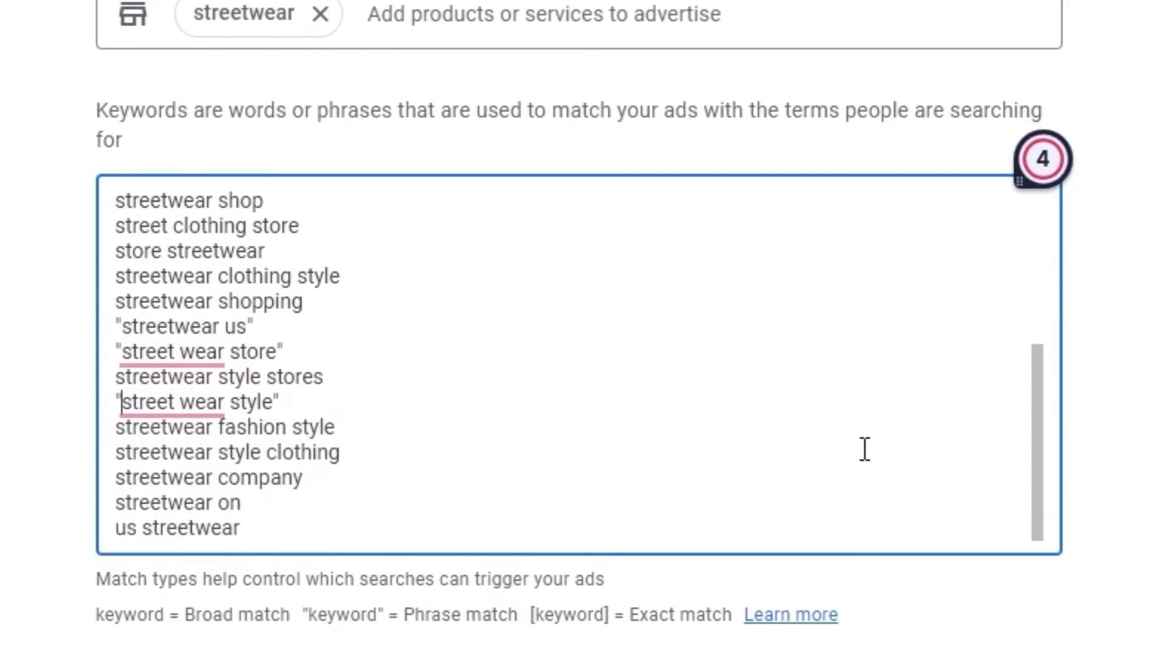
# Change the last keyword to exact-match [Zinhostreetwear].
pyautogui.doubleClick(128, 528)
pyautogui.write('Zin')
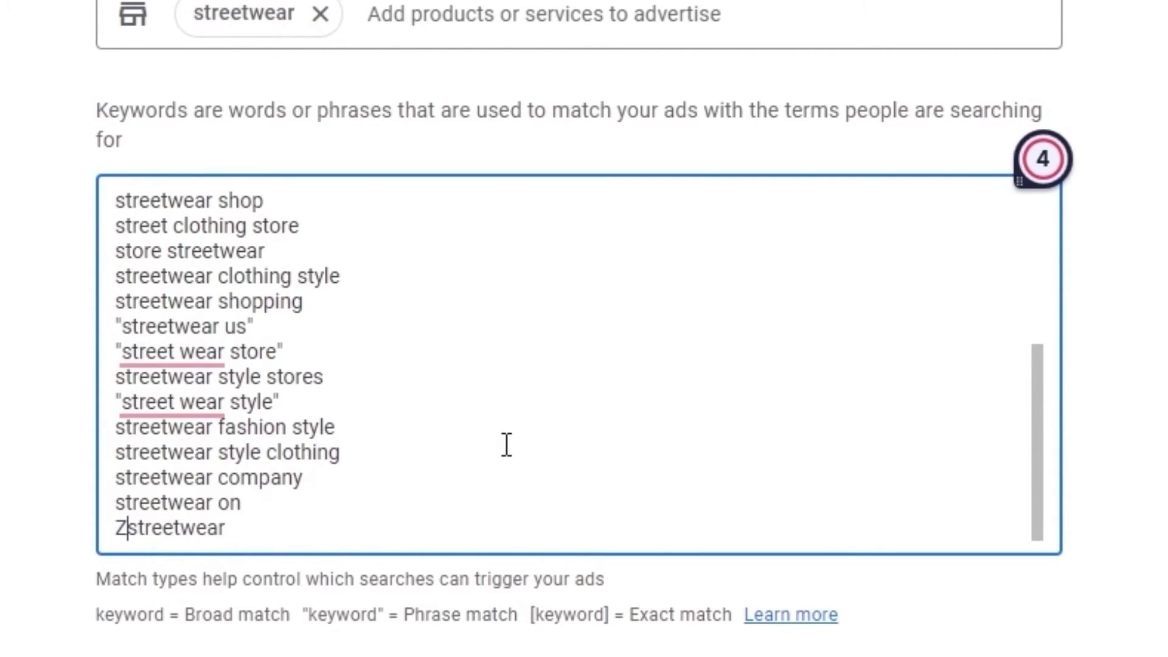
pyautogui.write('ho')
pyautogui.press('Home')
pyautogui.write('[')
pyautogui.press('End')
pyautogui.write(']')
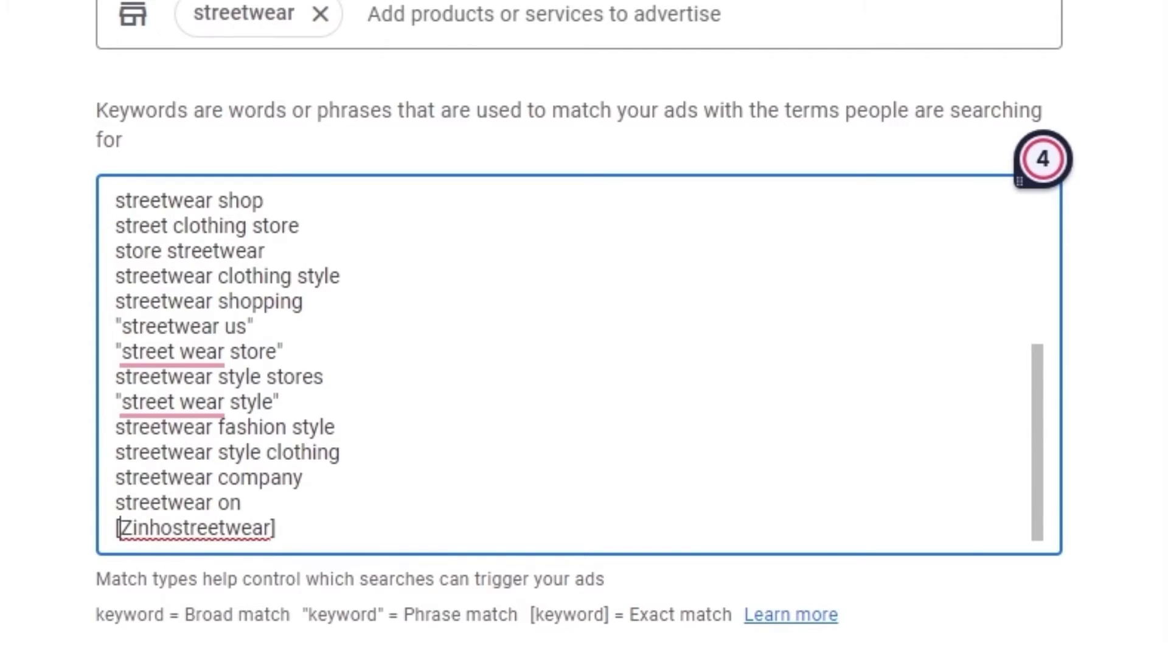
pyautogui.press('Tab')
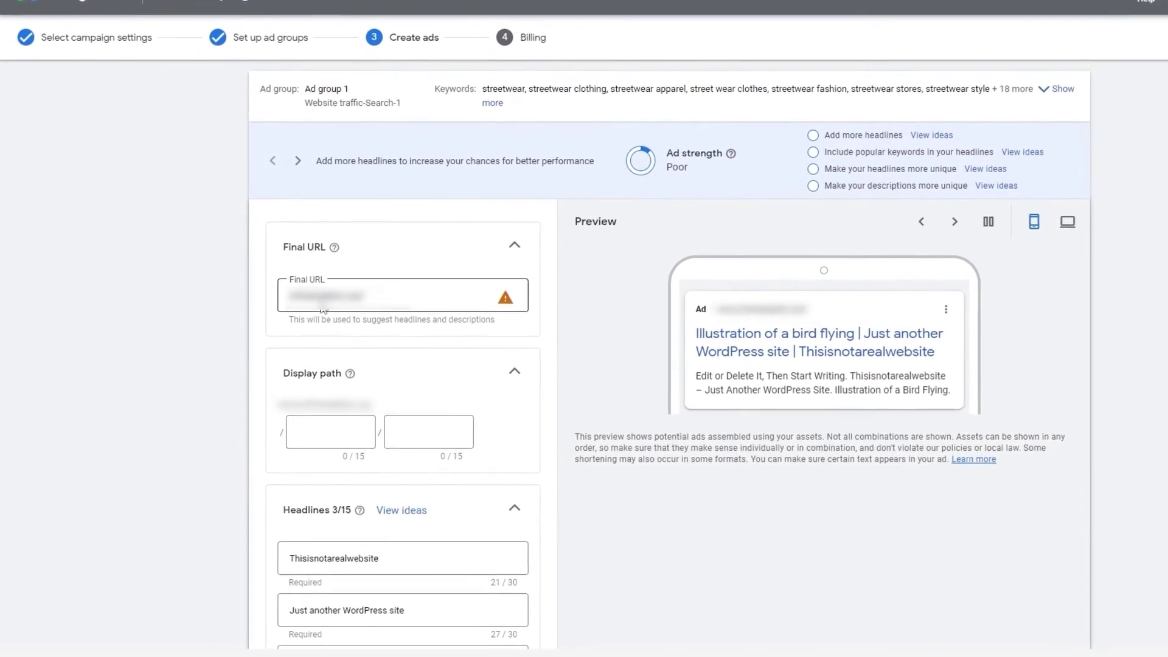
# Rewrite the three default headlines as 'The best street wear', 'Zinho wear' and 'New options everyday'.
pyautogui.scroll(-2, 366, 401)
pyautogui.click(368, 286)
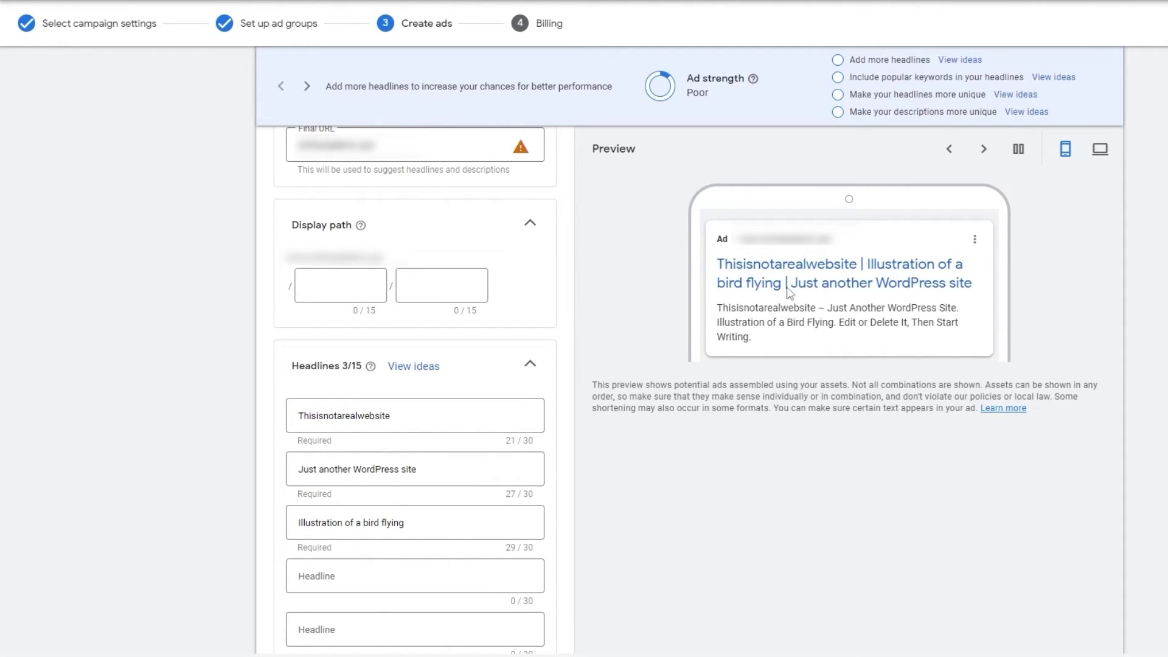
pyautogui.scroll(-2, 436, 271)
pyautogui.doubleClick(437, 272)
pyautogui.write('the best sreetwear in the industry')
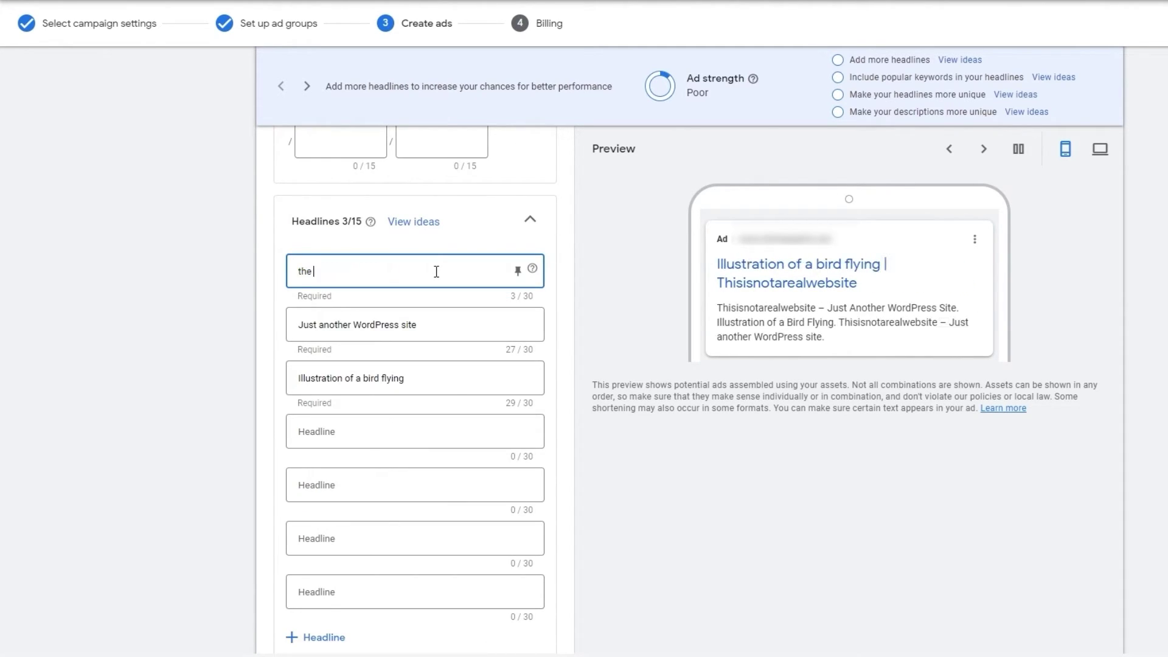
pyautogui.click(331, 324)
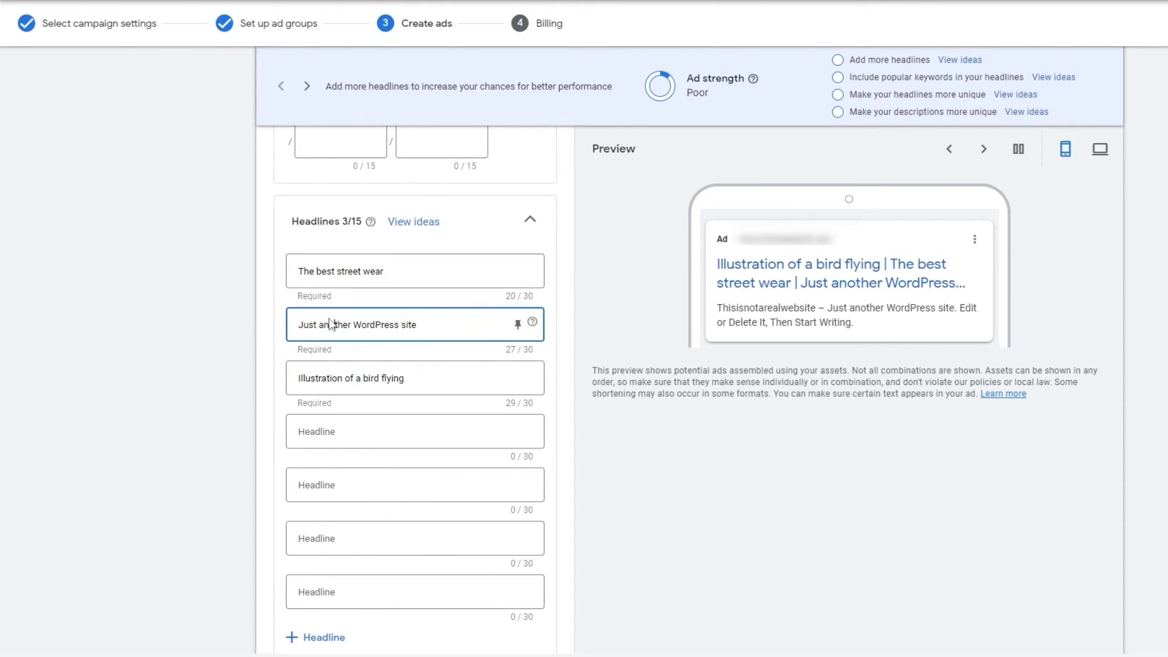
pyautogui.tripleClick(334, 327)
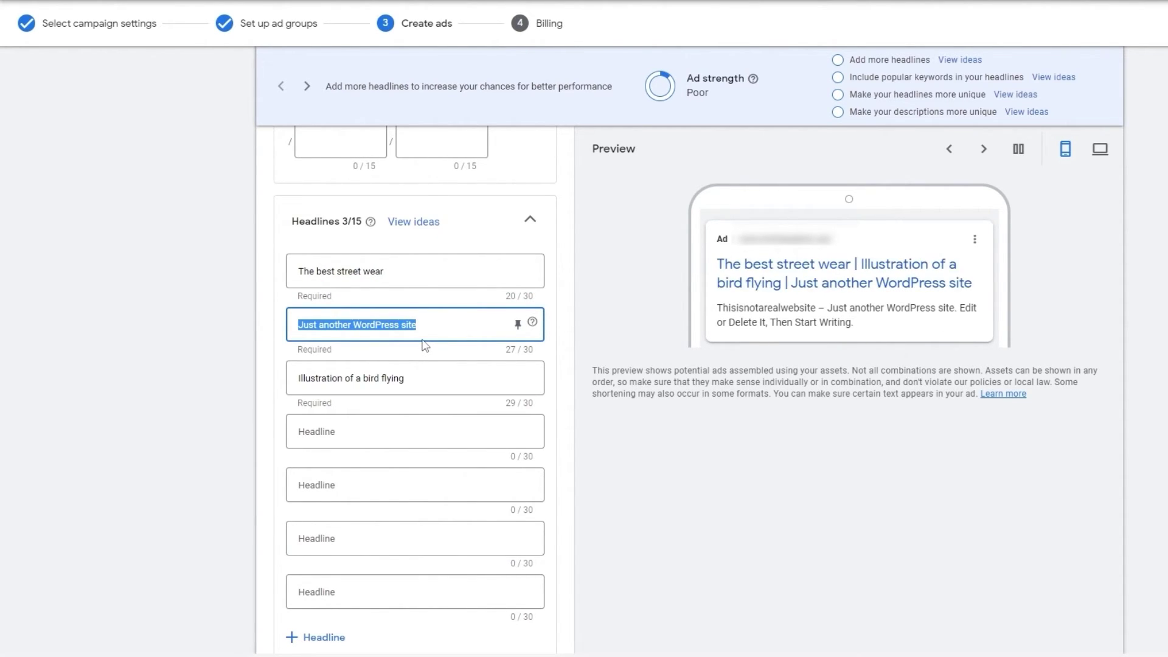
pyautogui.write('Zinho wear')
pyautogui.tripleClick(393, 383)
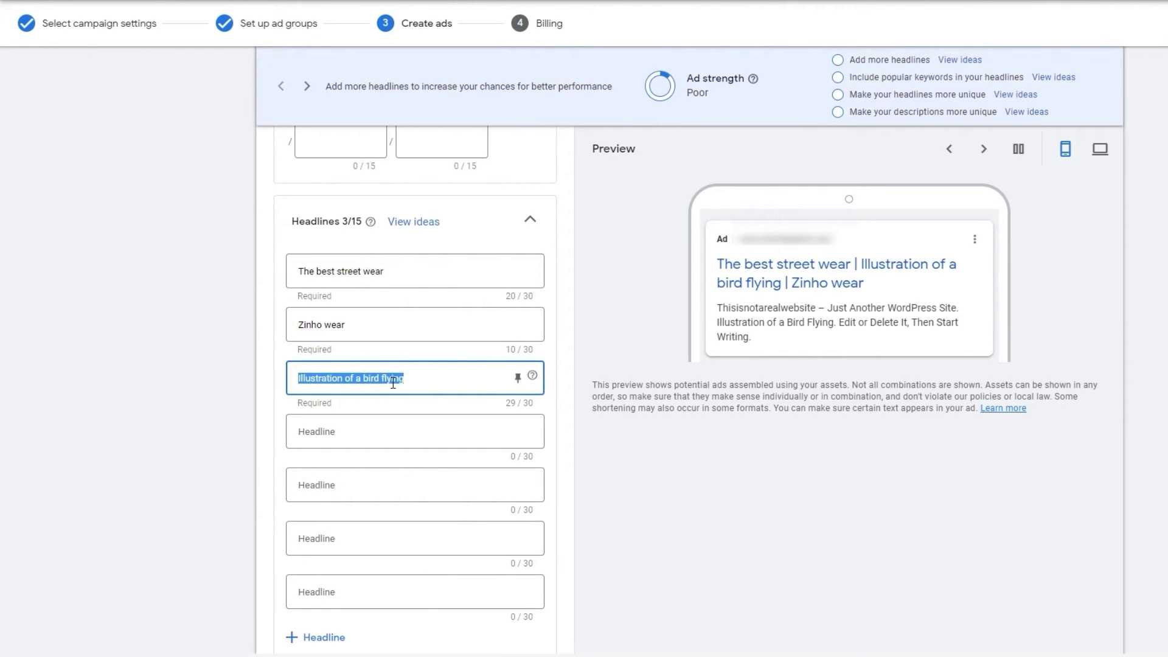
pyautogui.write('New options everyday')
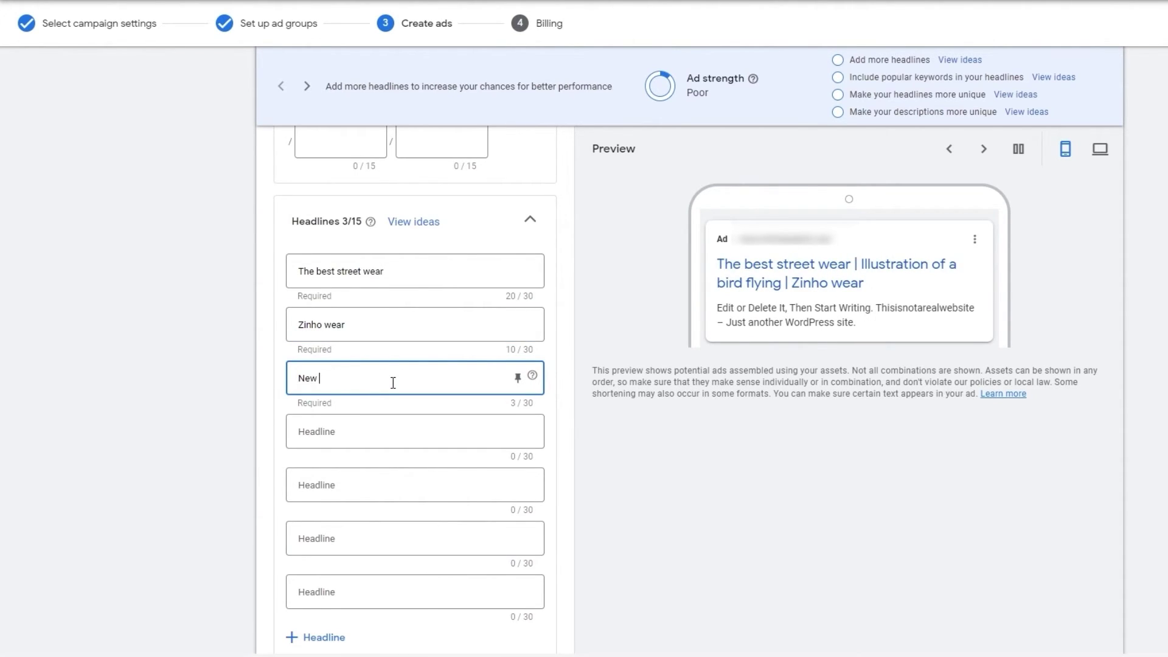
# Add three more headlines: 'ZinhoWear', 'Street wear' and 'Best deals'.
pyautogui.click(394, 430)
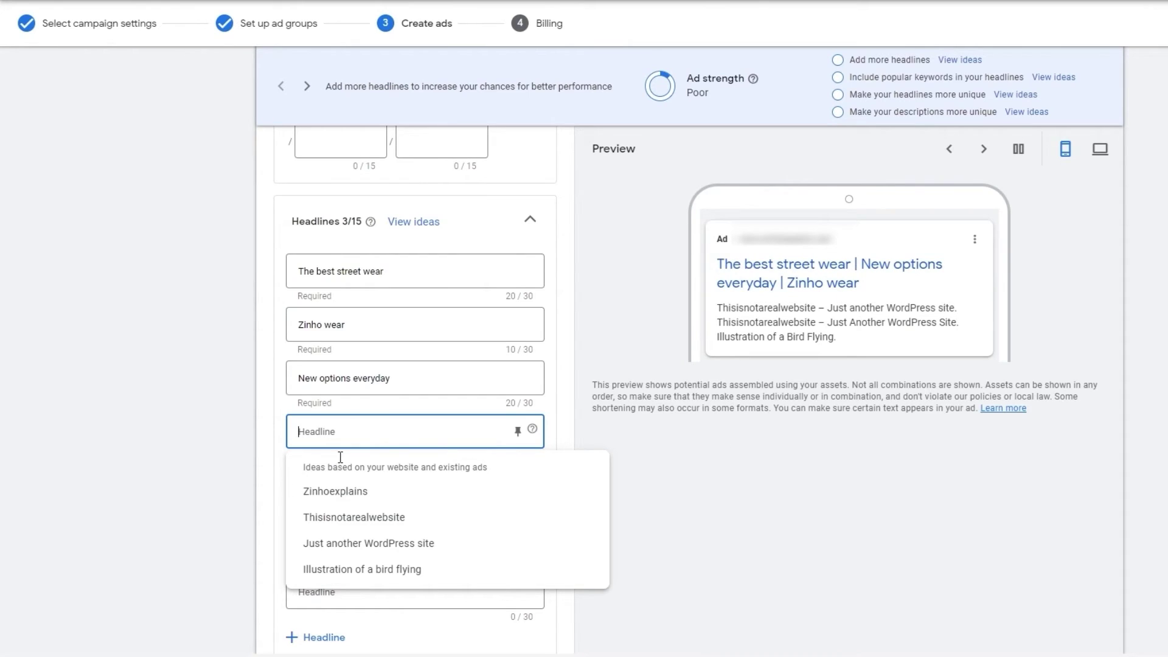
pyautogui.scroll(-2, 771, 446)
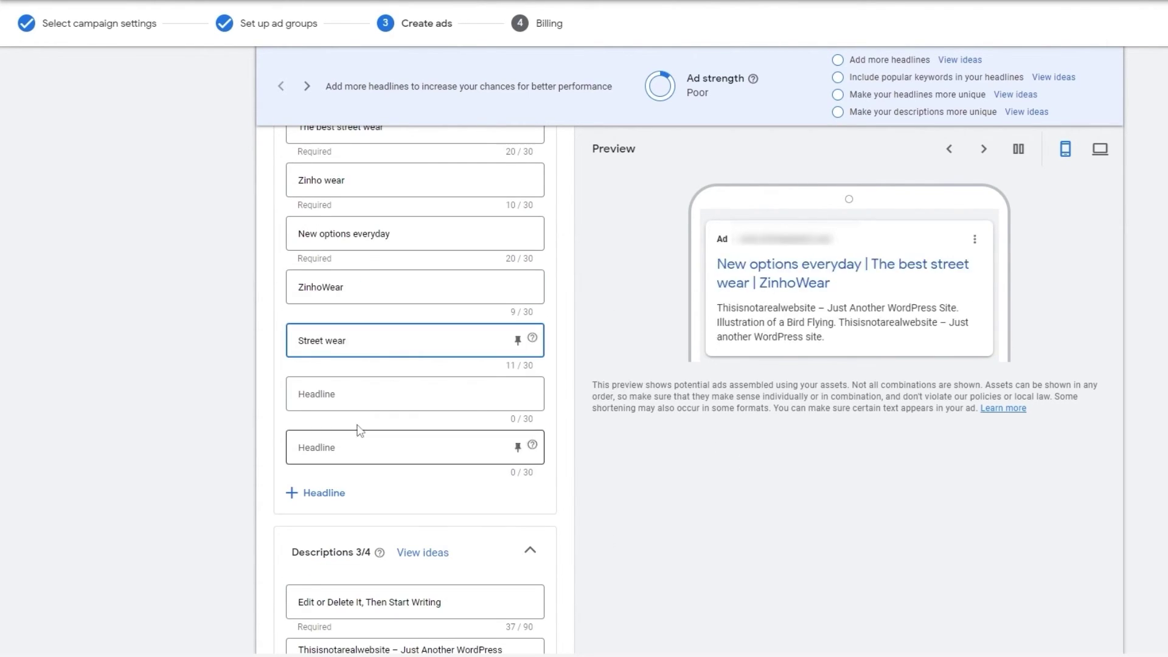
pyautogui.click(358, 395)
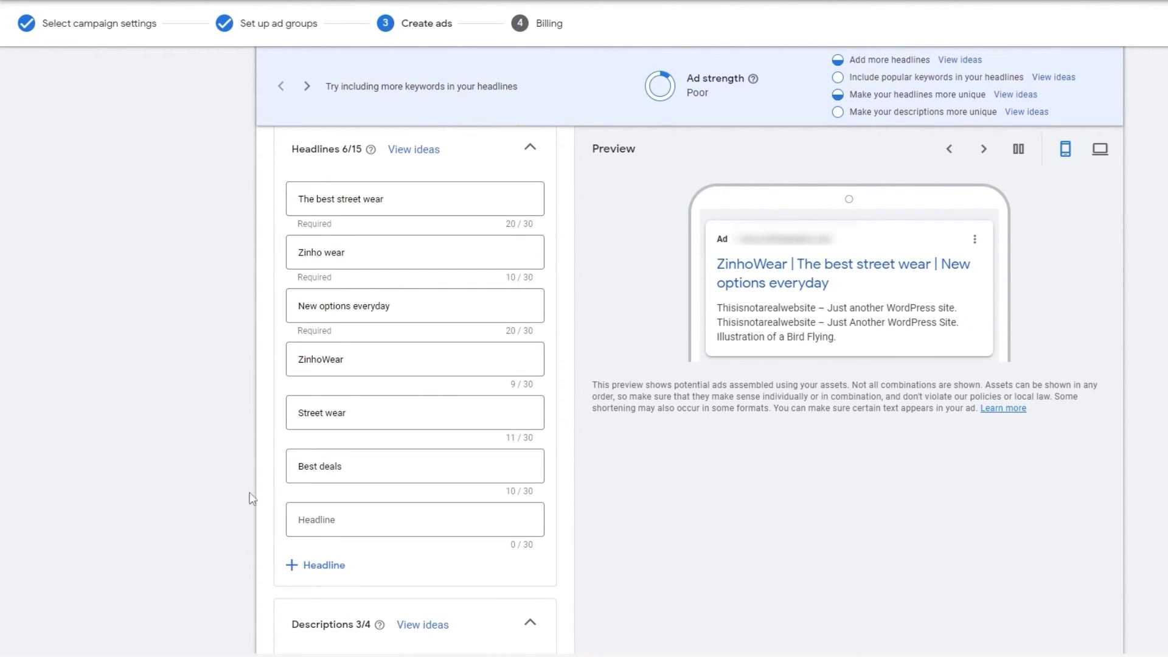
pyautogui.scroll(5, 308, 457)
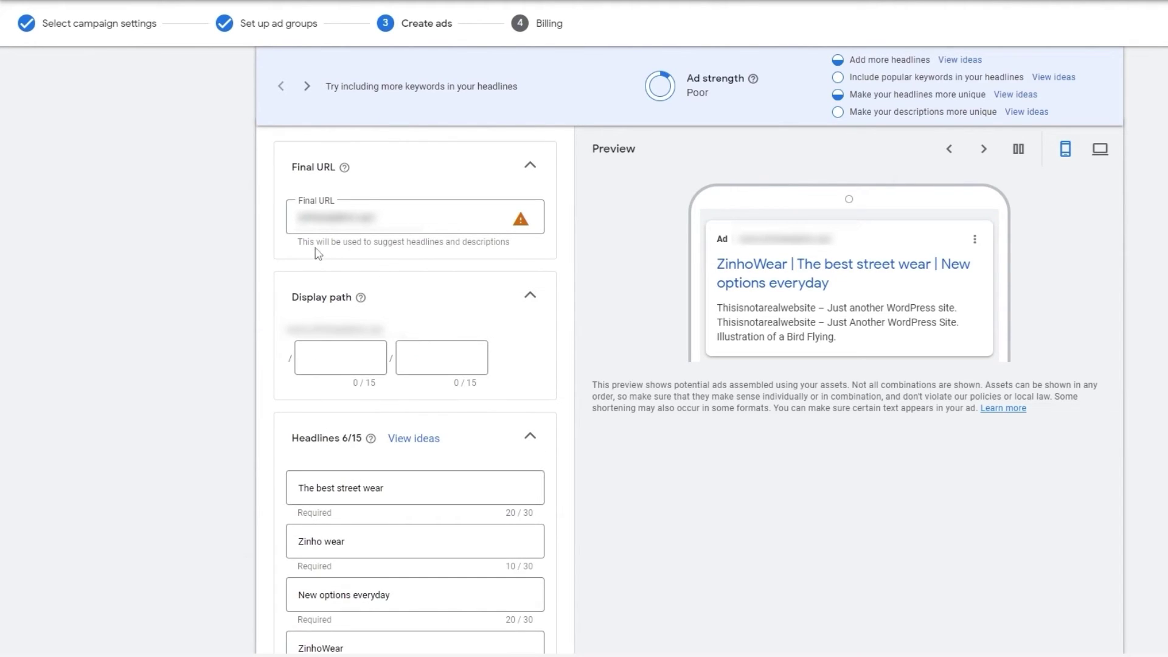
pyautogui.scroll(-3, 341, 555)
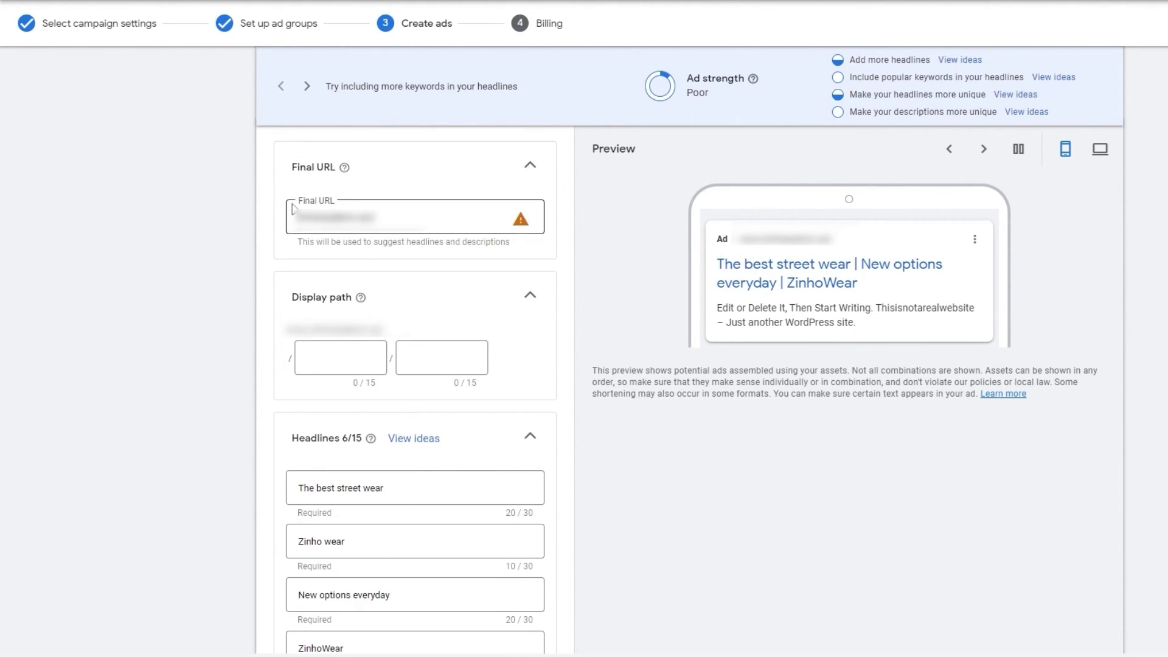
pyautogui.scroll(-10, 417, 268)
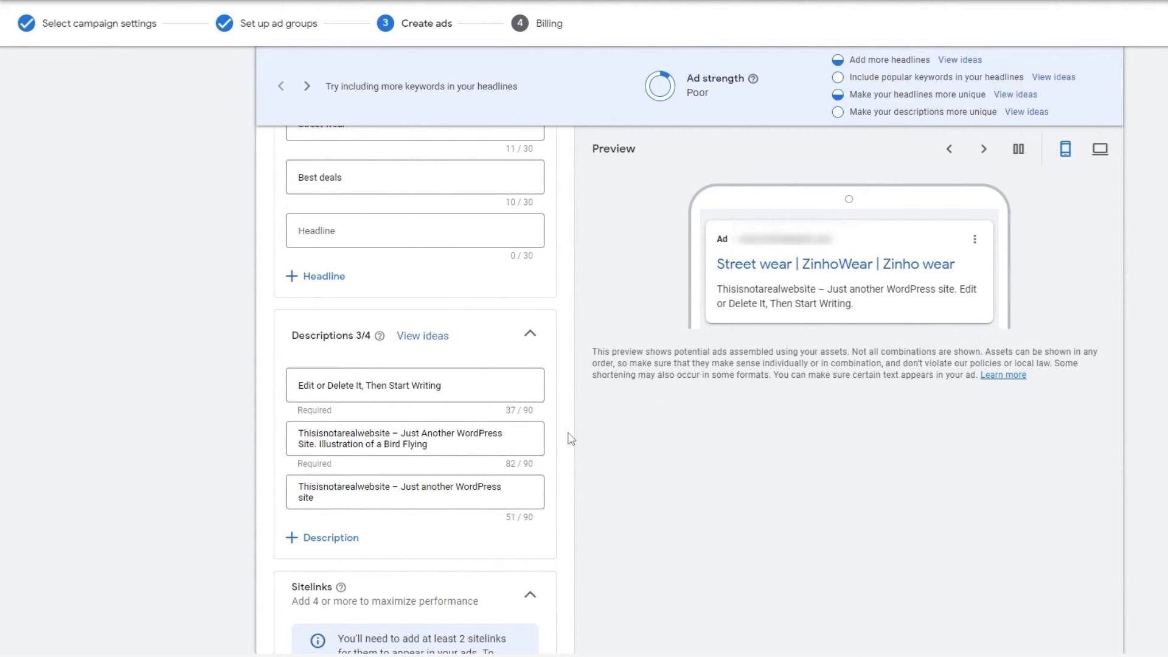
# Check the empty Descriptions suggestions, then save the ad and move to the billing step.
pyautogui.scroll(-4, 571, 439)
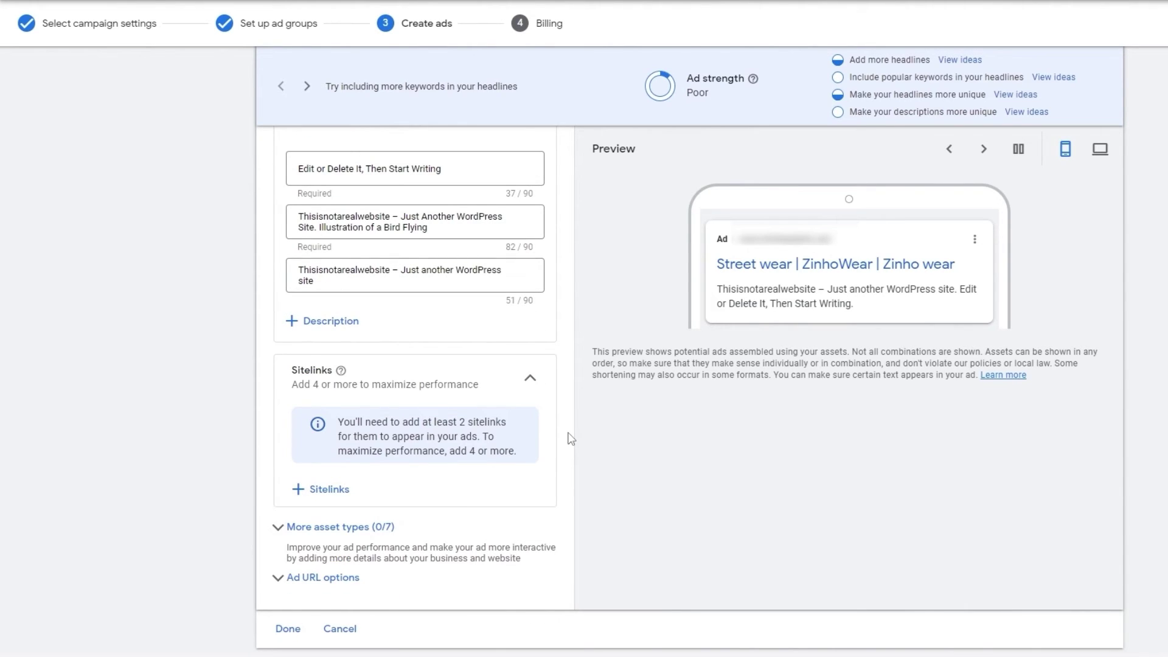
pyautogui.scroll(5, 567, 432)
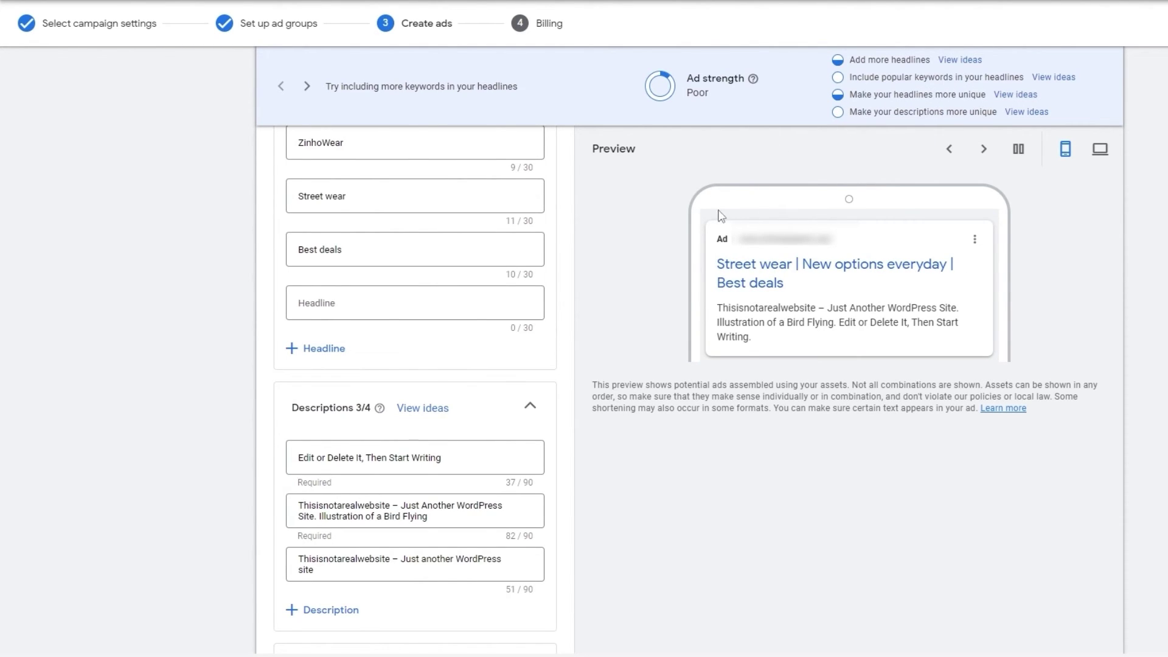
pyautogui.click(1026, 118)
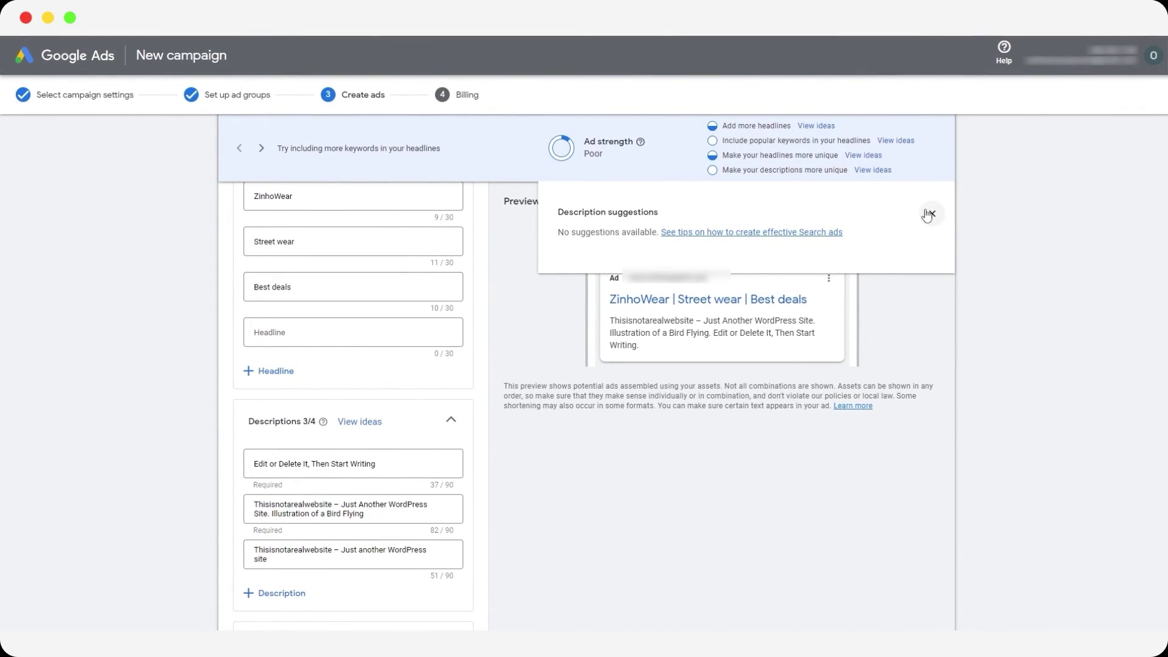
pyautogui.click(929, 215)
pyautogui.scroll(-6, 564, 373)
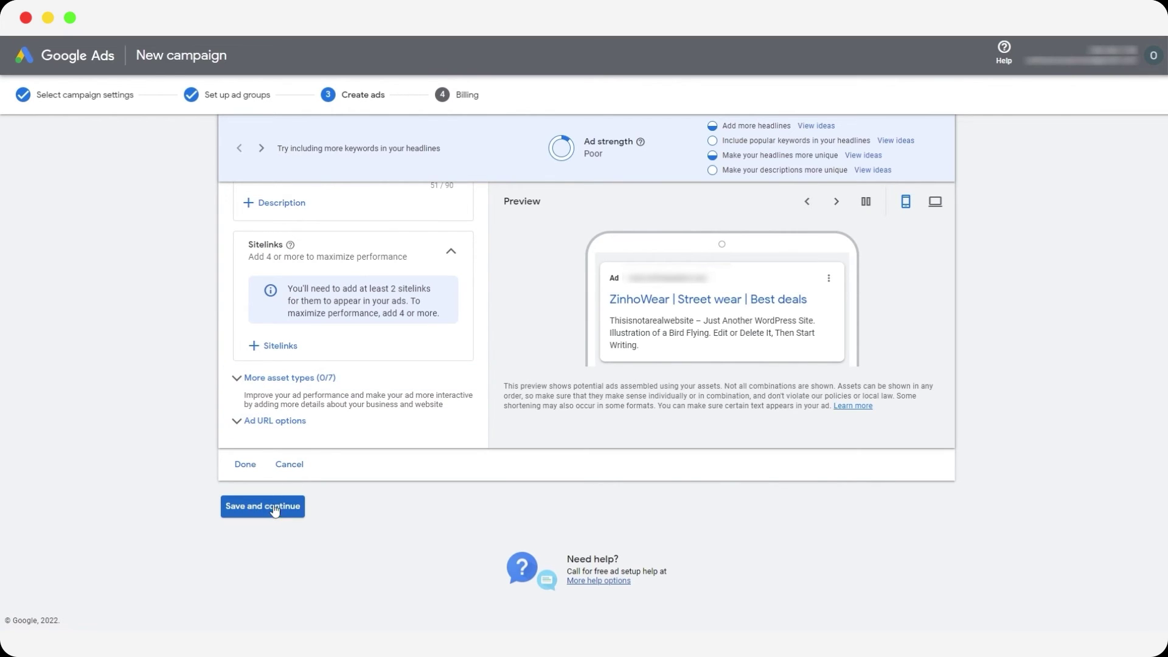
pyautogui.click(266, 508)
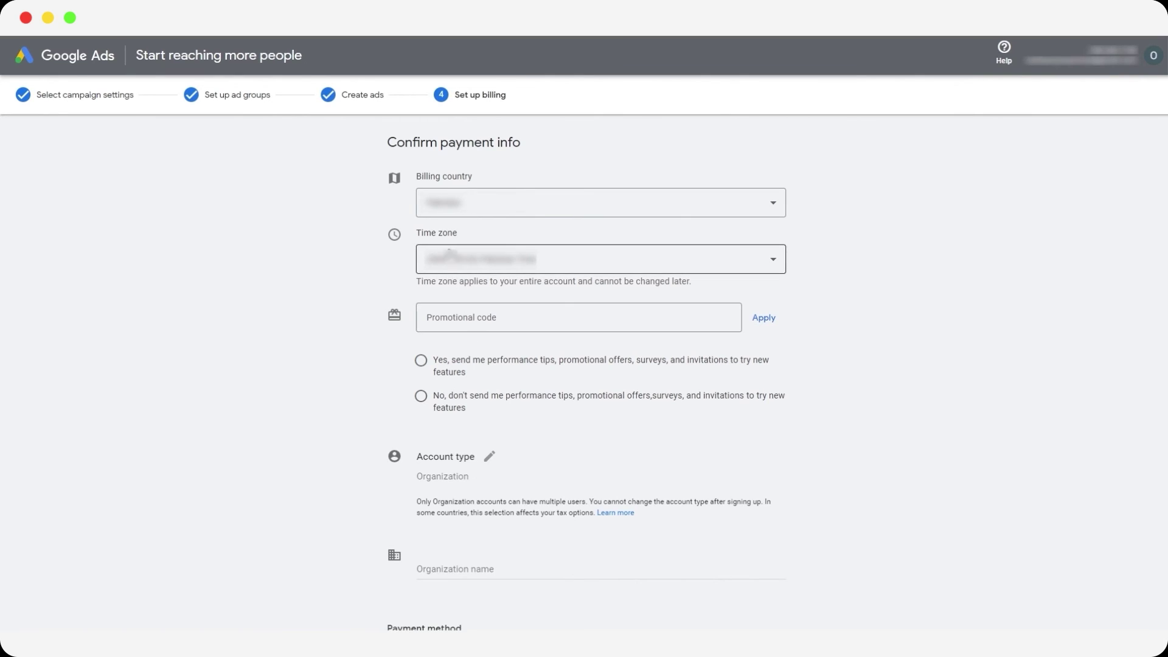
pyautogui.scroll(-5, 465, 346)
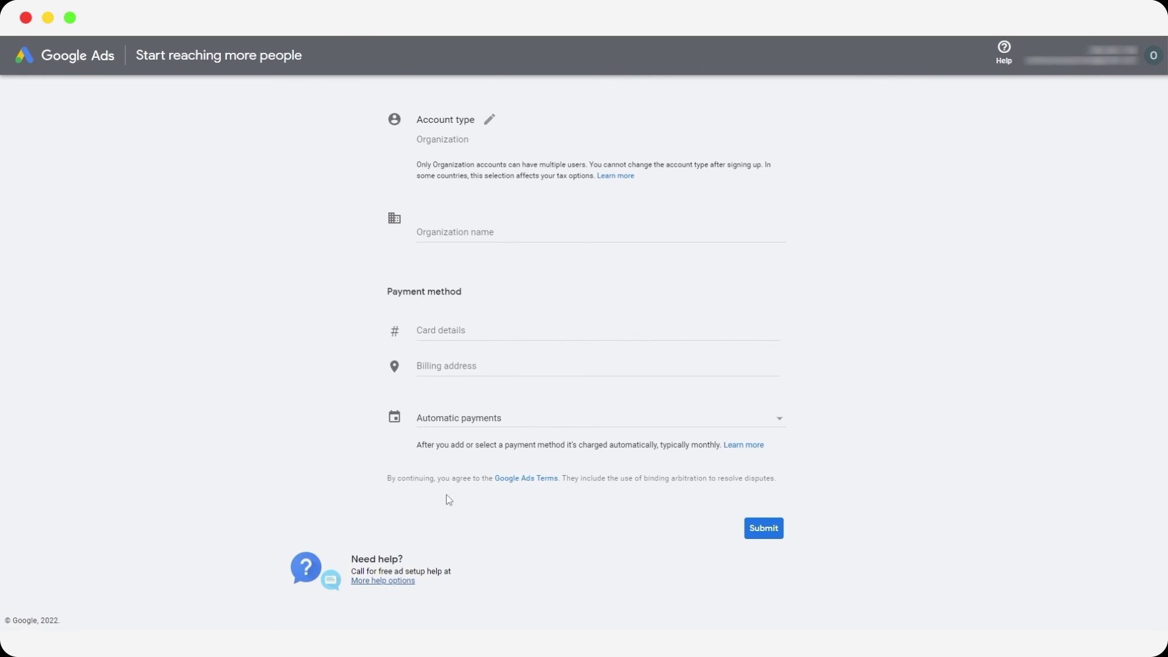
pyautogui.click(495, 424)
pyautogui.click(339, 441)
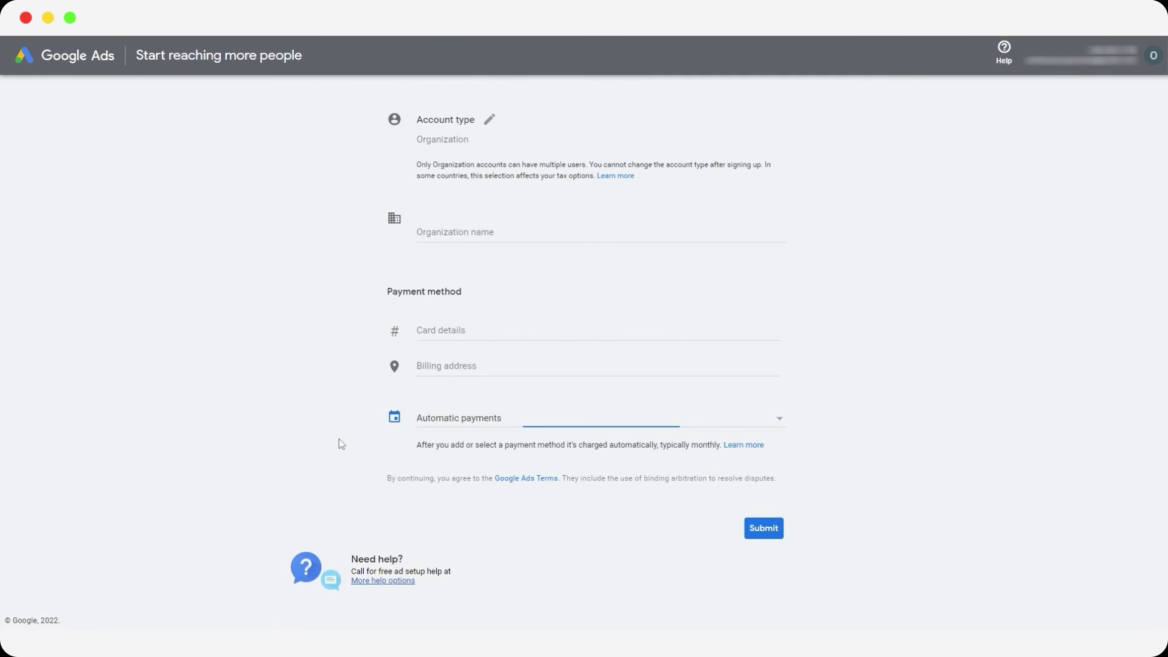